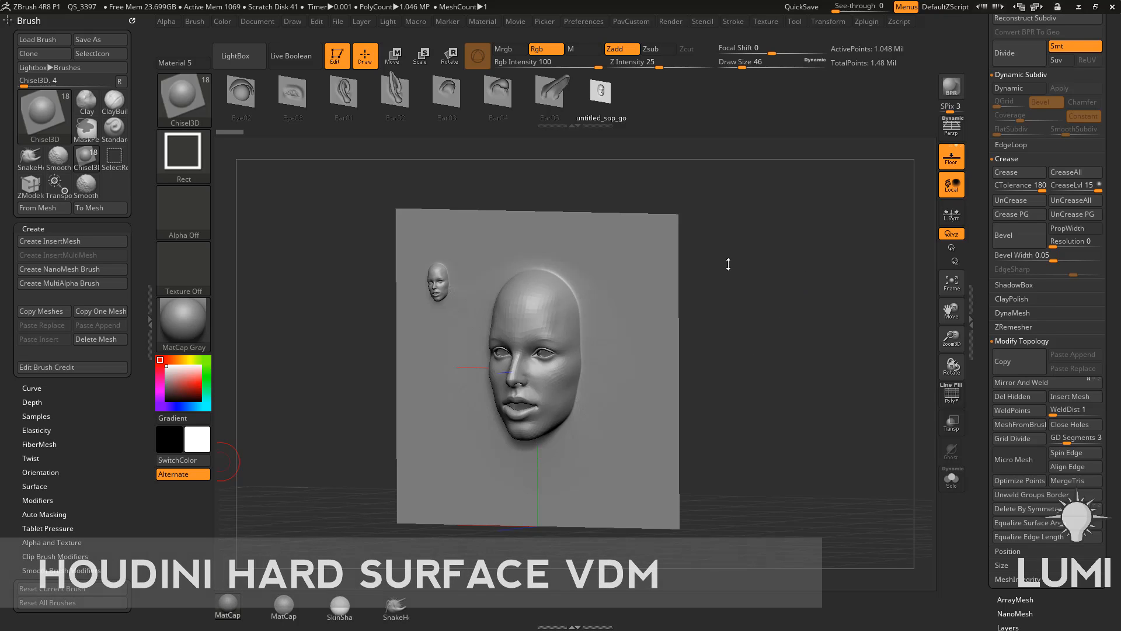
# Leave Edit mode and load the PolySphere.ZPR project from LightBox without saving changes
pyautogui.click(337, 57)
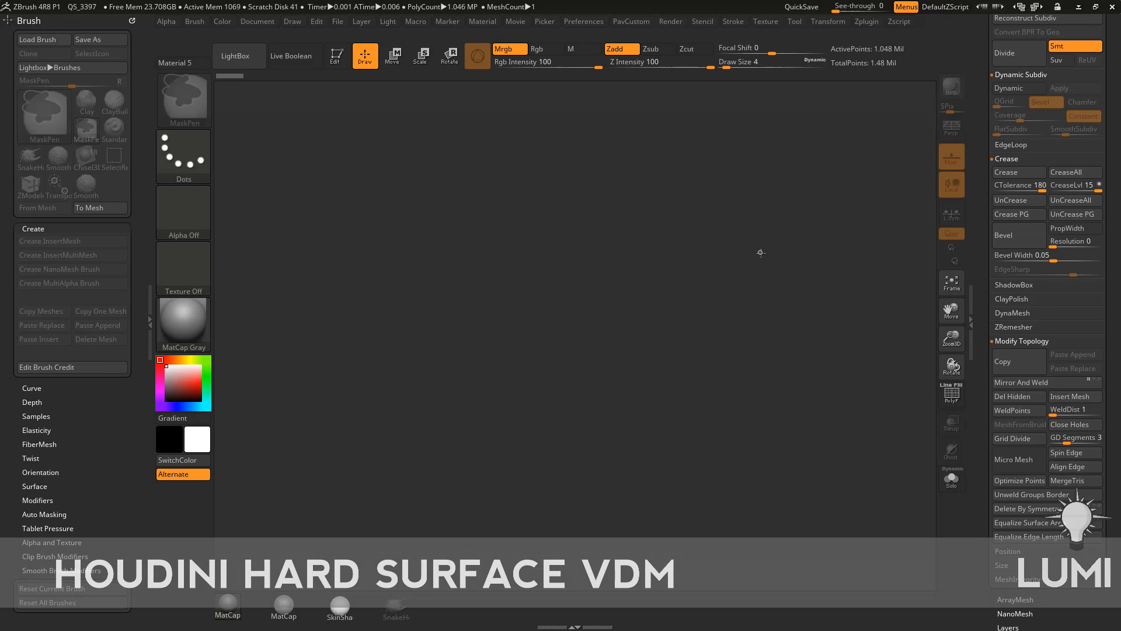
pyautogui.press(',')
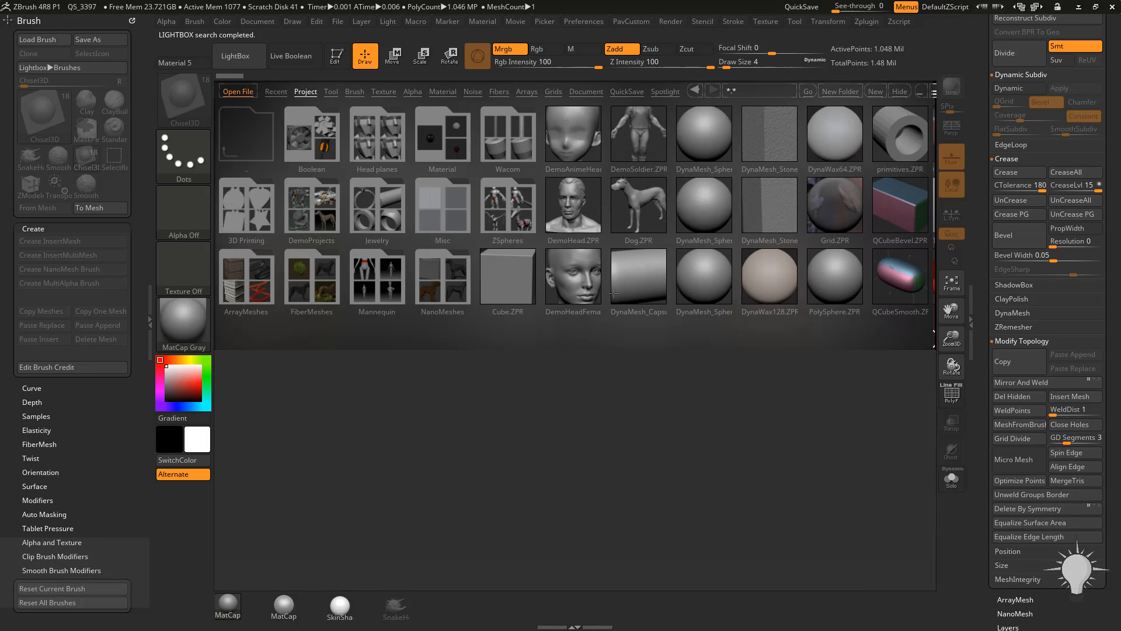
pyautogui.doubleClick(770, 280)
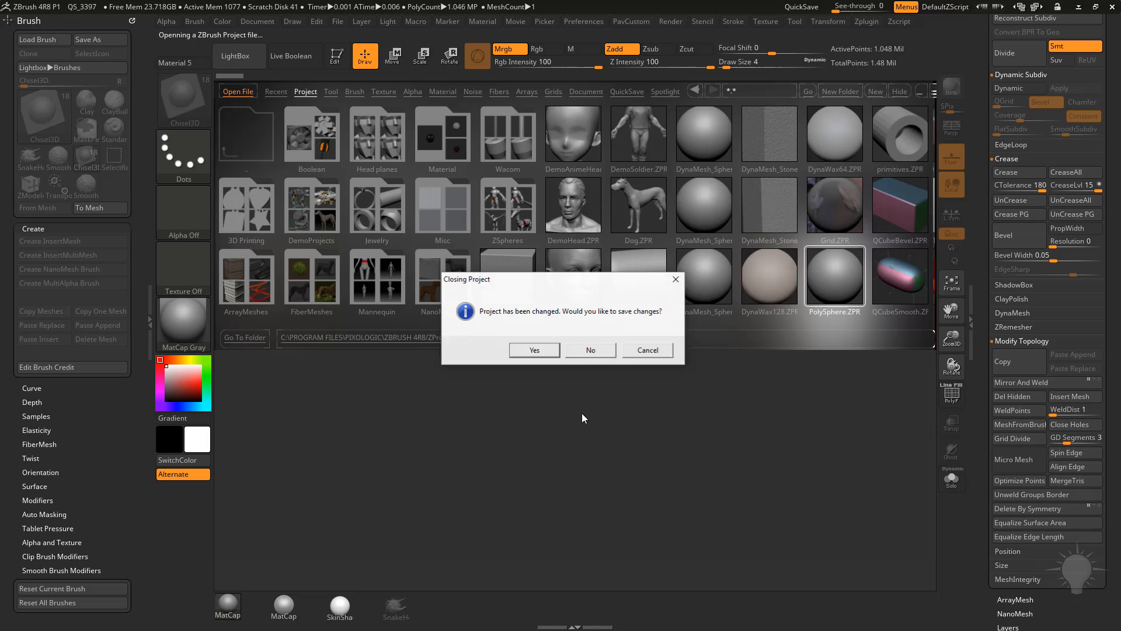
pyautogui.click(584, 351)
# Turn off Persp, show PolyF, drop SDiv to 1 and delete the higher subdivision levels
pyautogui.click(951, 129)
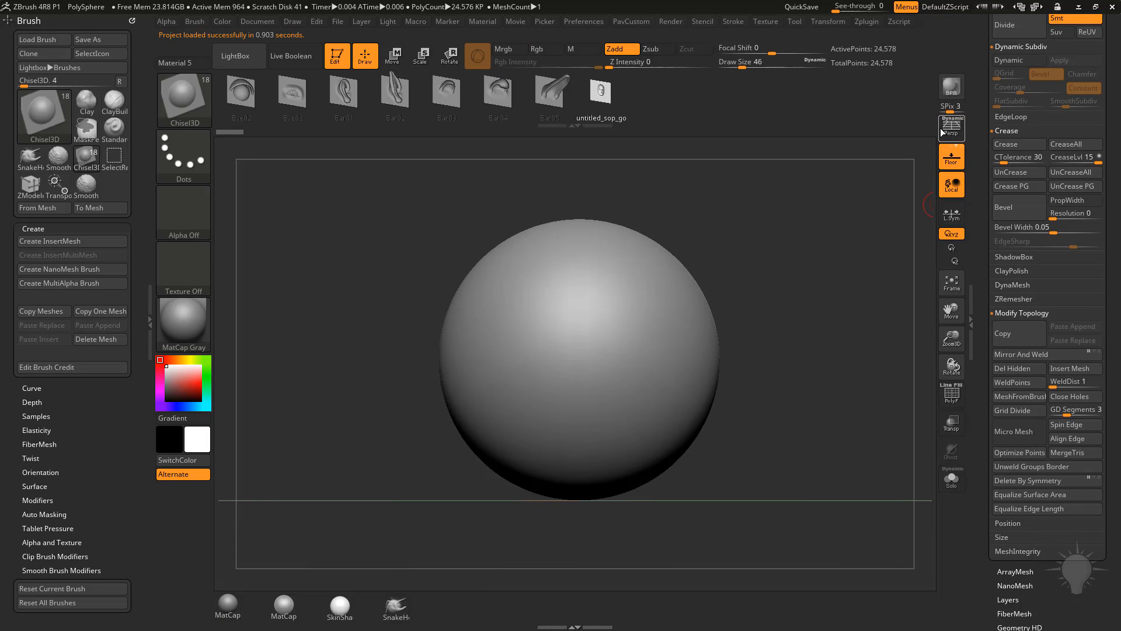
pyautogui.click(951, 396)
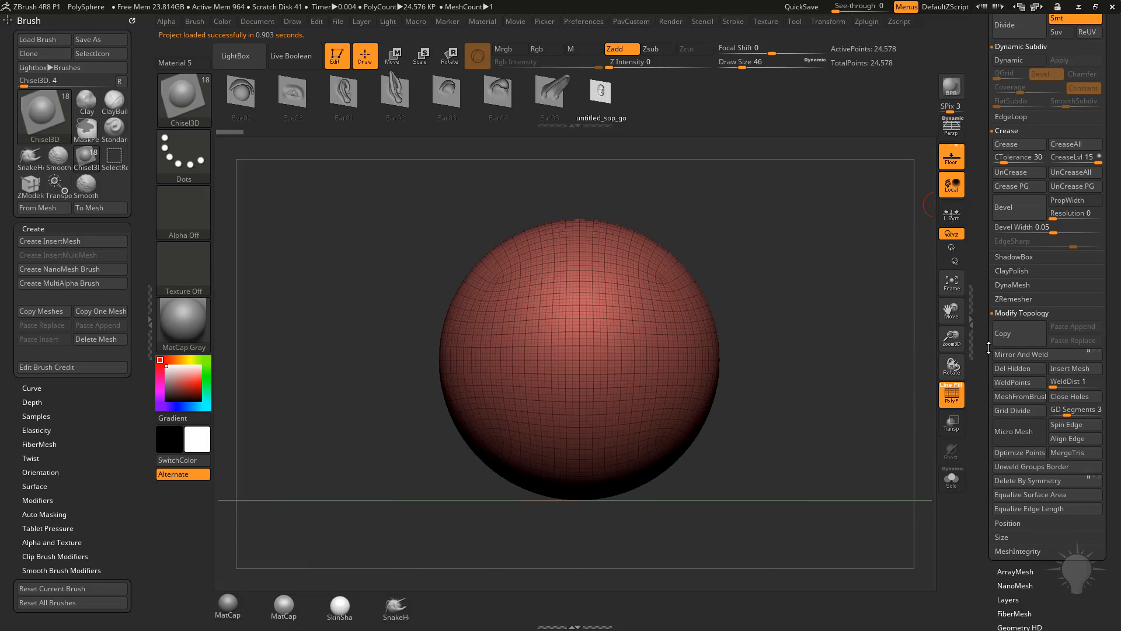
pyautogui.scroll(5, 1043, 350)
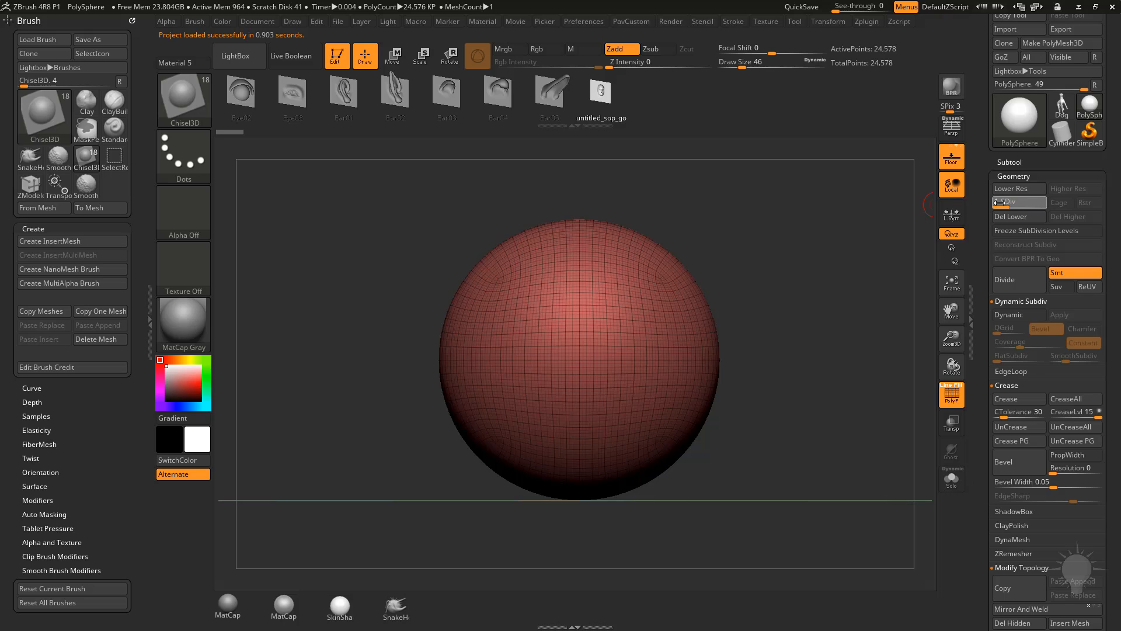
pyautogui.moveTo(1021, 201); pyautogui.dragTo(996, 202)
pyautogui.click(1067, 216)
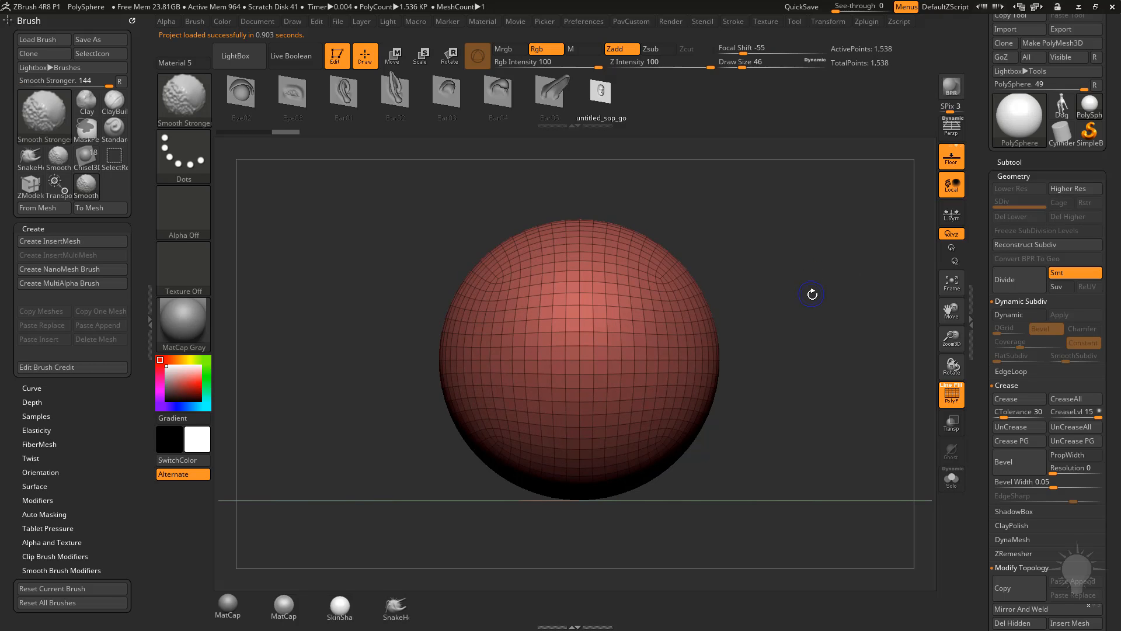
# Hide the sphere's bottom half with a Ctrl+Shift rectangle selection, leaving a hemisphere
pyautogui.hotkey('ctrl', 'shift')
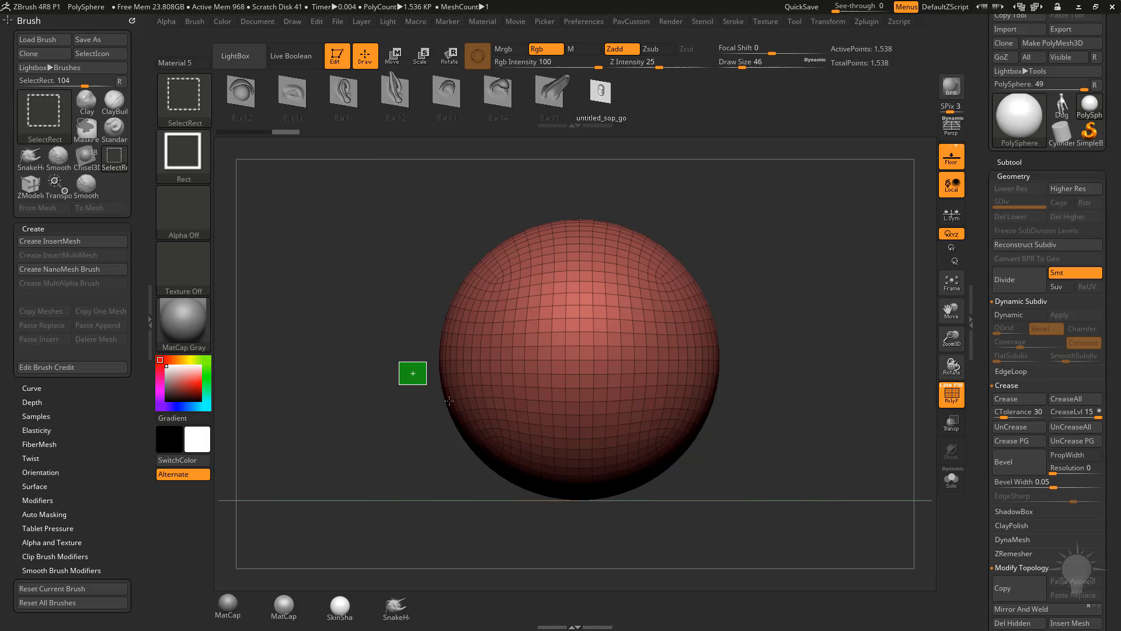
pyautogui.keyDown('ctrl'); pyautogui.keyDown('alt'); pyautogui.keyDown('shift'); pyautogui.moveTo(399, 362); pyautogui.dragTo(789, 533); pyautogui.keyUp('shift'); pyautogui.keyUp('alt'); pyautogui.keyUp('ctrl')
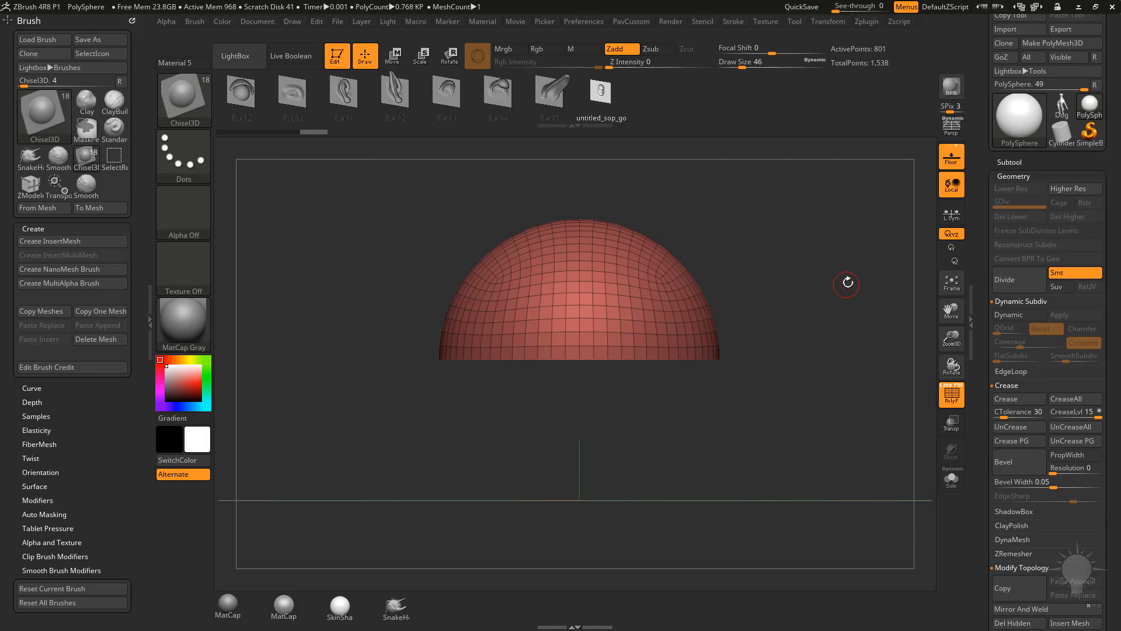
pyautogui.moveTo(808, 373); pyautogui.dragTo(813, 257, button='right')
pyautogui.scroll(-3, 1042, 351)
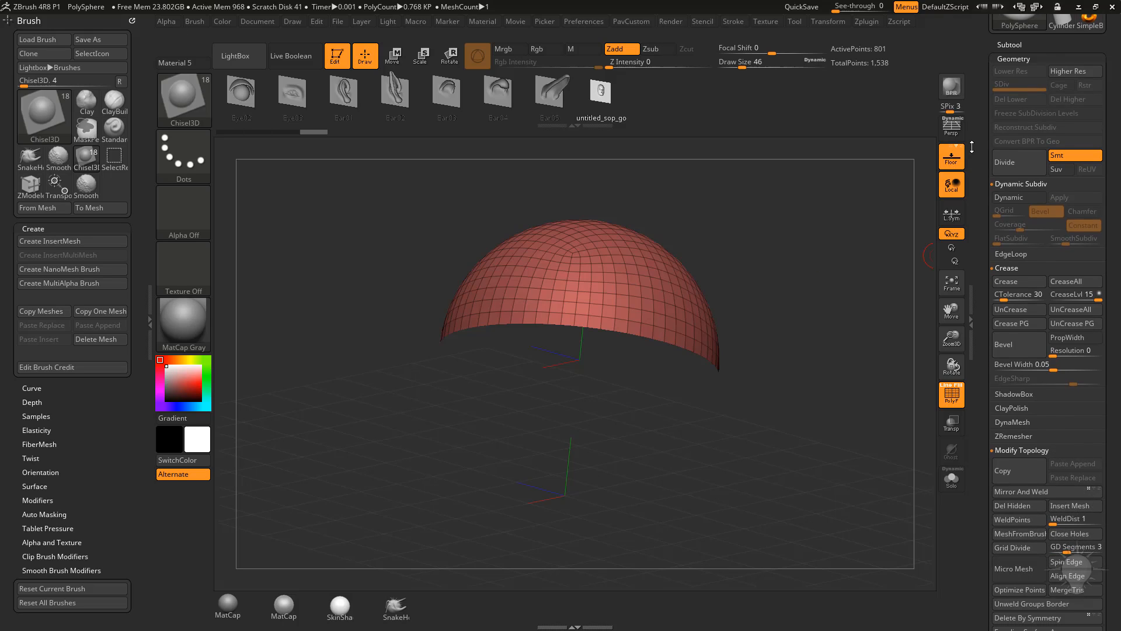
pyautogui.scroll(-3, 1042, 421)
pyautogui.scroll(-3, 981, 422)
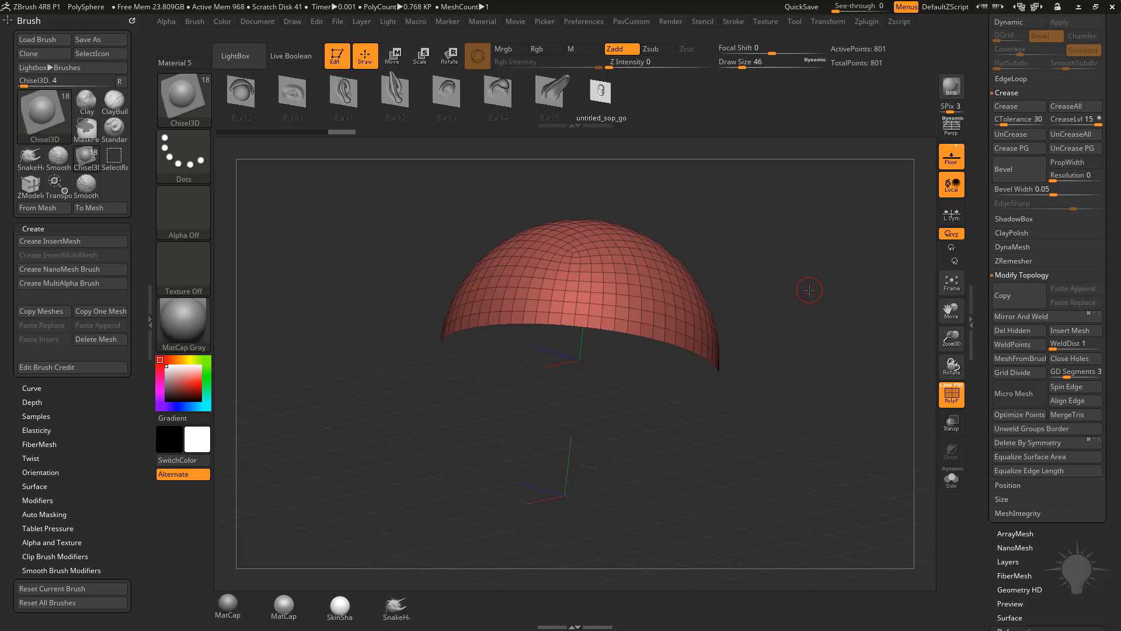
# Switch to ZModeler, set QMesh to All Polygons and extrude the hemisphere into a thick shell
pyautogui.moveTo(809, 359); pyautogui.dragTo(744, 342, button='right')
pyautogui.press('b')
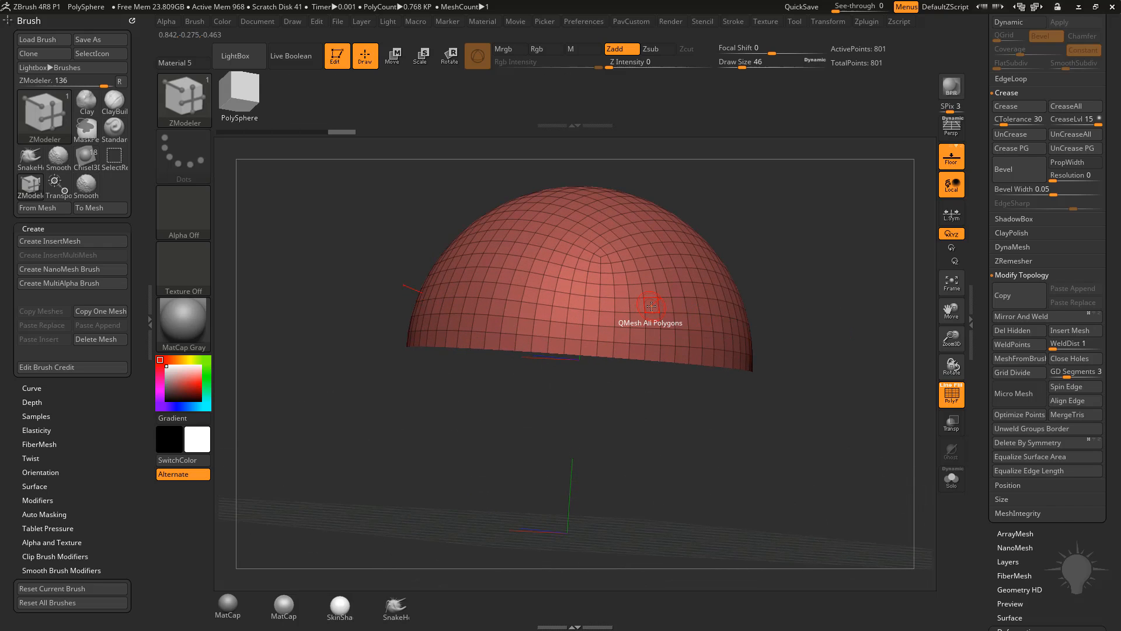
pyautogui.press('b')
pyautogui.click(652, 305)
pyautogui.press('space')
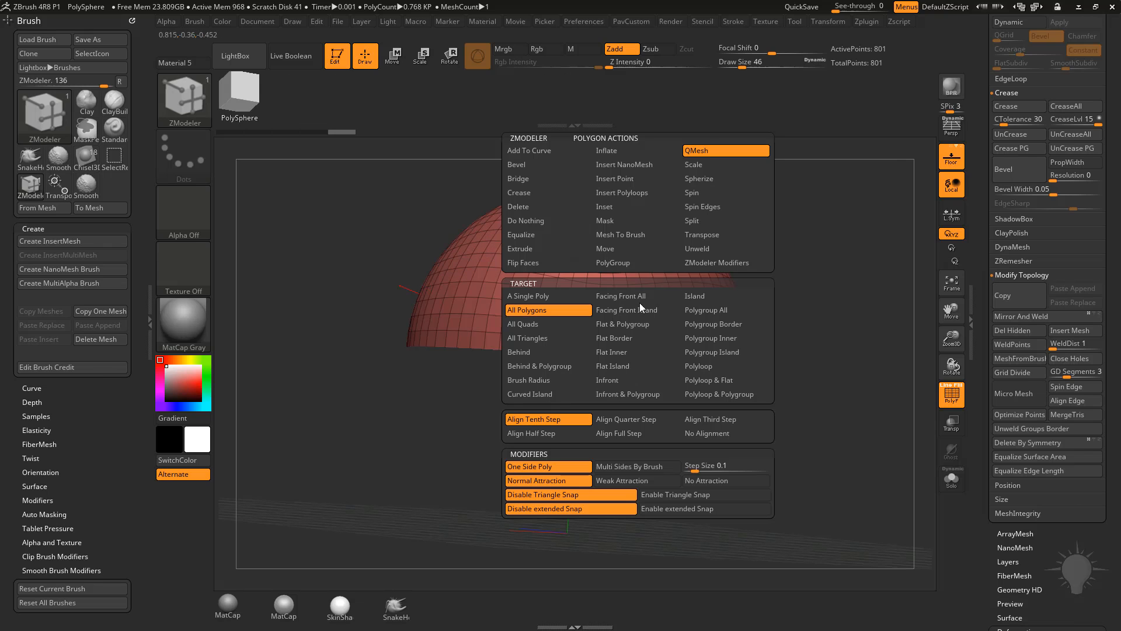
pyautogui.click(628, 310)
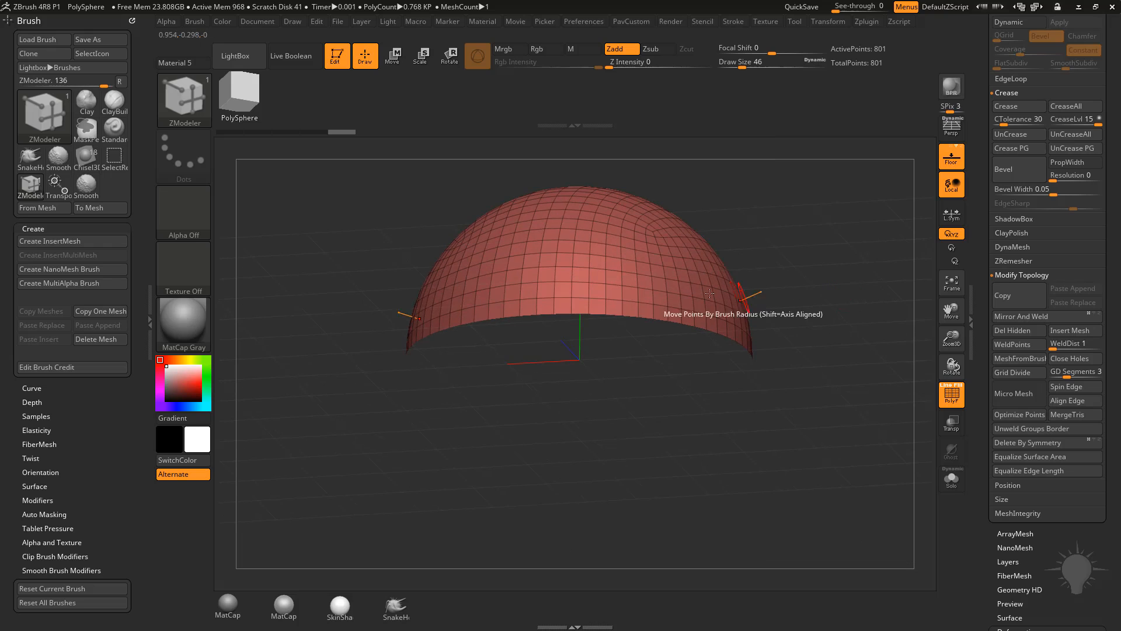
pyautogui.moveTo(709, 294); pyautogui.dragTo(700, 280)
pyautogui.moveTo(824, 307)
pyautogui.mouseDown(button='right')
pyautogui.moveTo(841, 231)
pyautogui.moveTo(819, 267)
pyautogui.mouseUp(button='right')
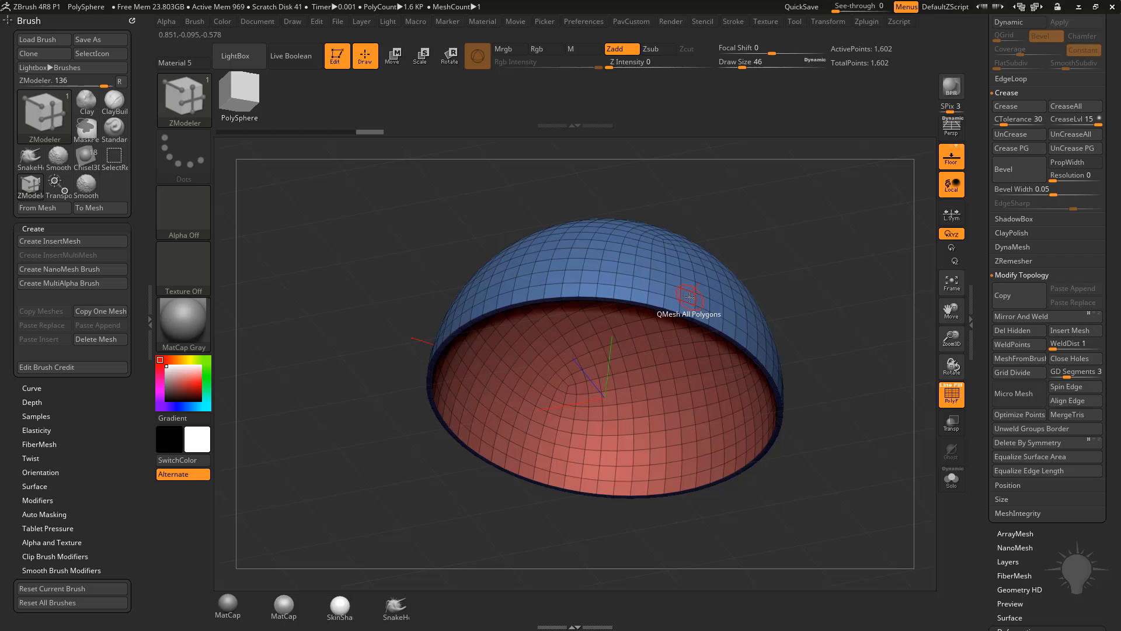
pyautogui.moveTo(690, 298); pyautogui.dragTo(699, 295)
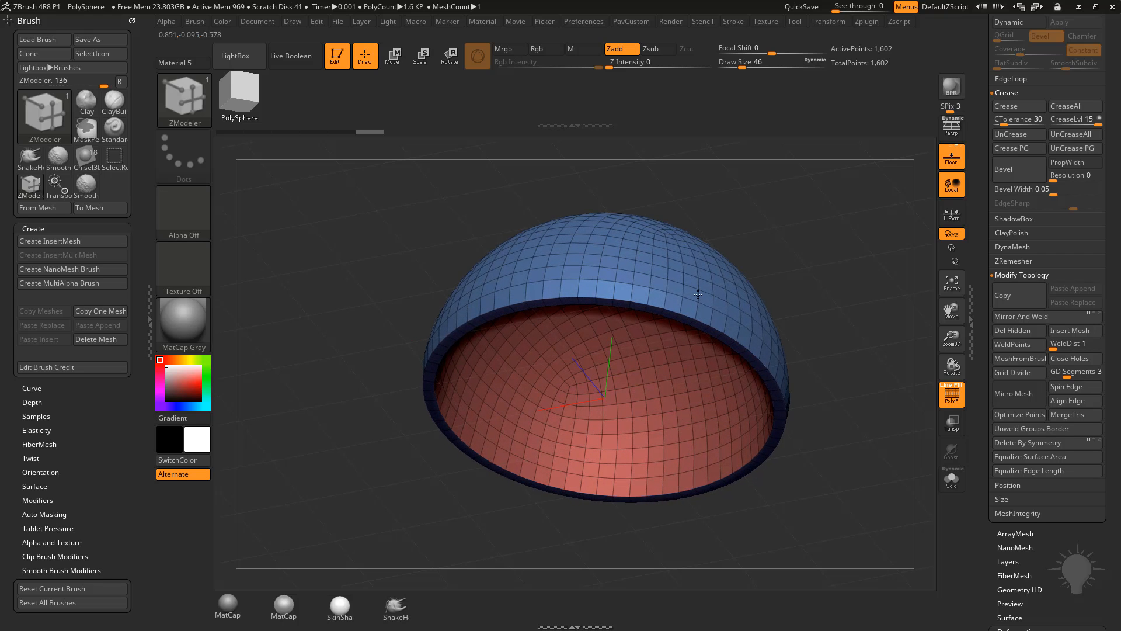
# Change QMesh to Polygroup All and thicken the shell's rim further
pyautogui.press('space')
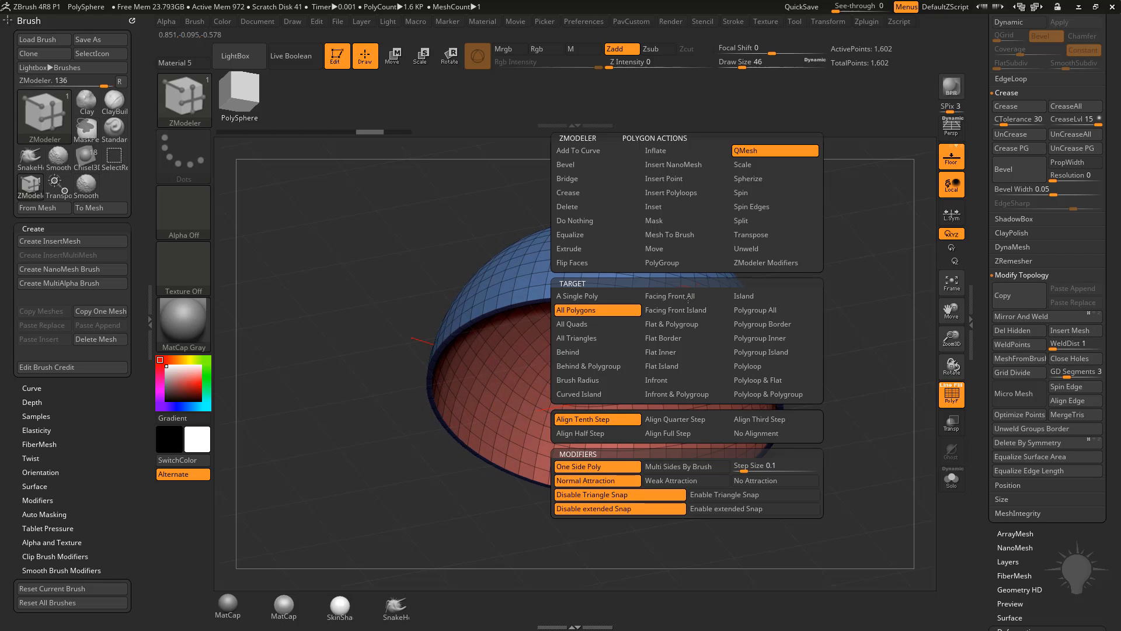
pyautogui.click(762, 310)
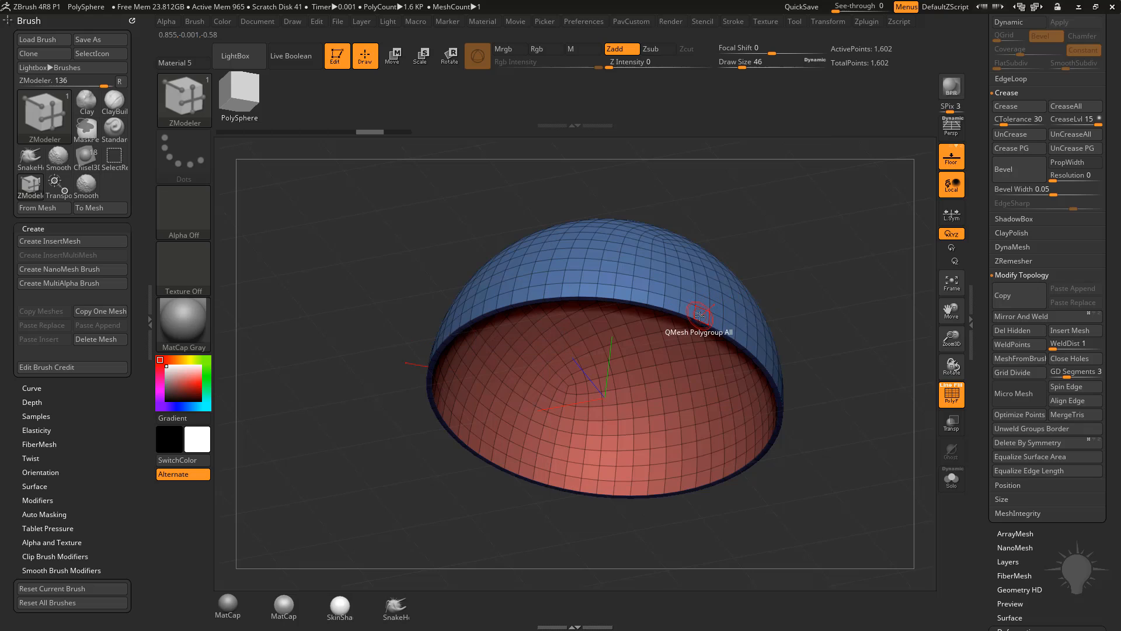
pyautogui.moveTo(700, 314); pyautogui.dragTo(714, 311)
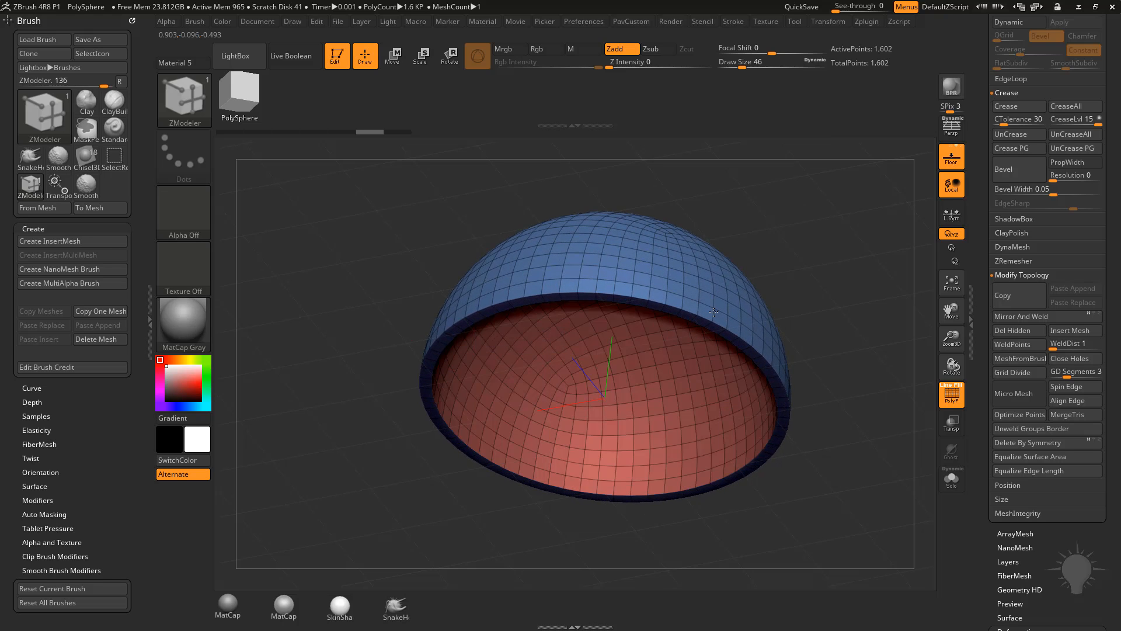
pyautogui.moveTo(824, 315); pyautogui.dragTo(856, 279)
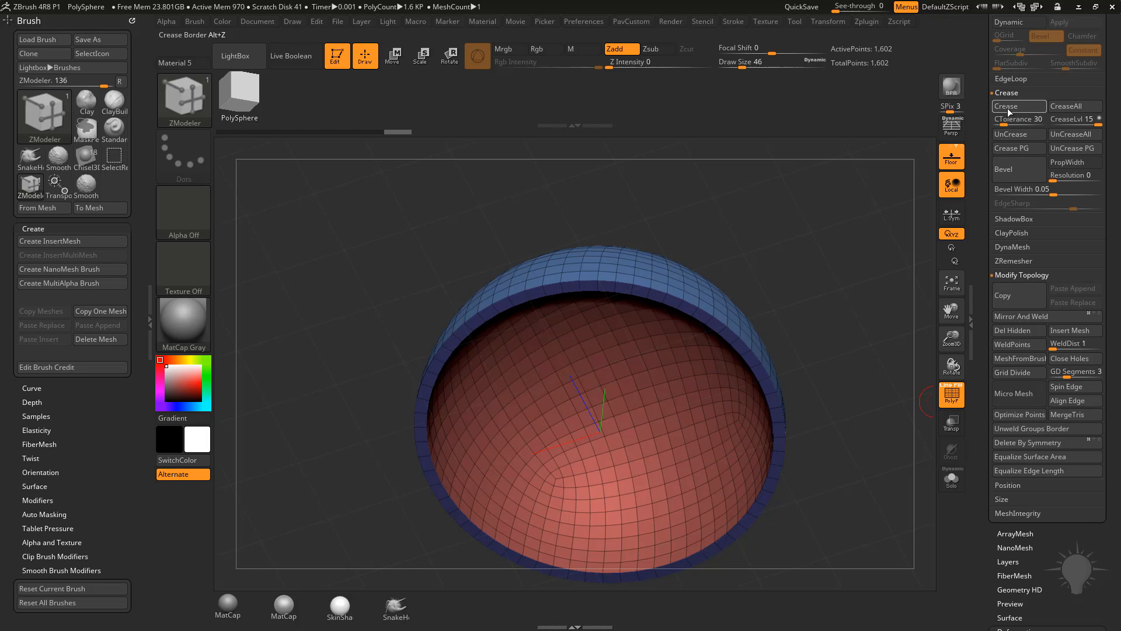
pyautogui.scroll(2, 1010, 111)
pyautogui.scroll(2, 1009, 112)
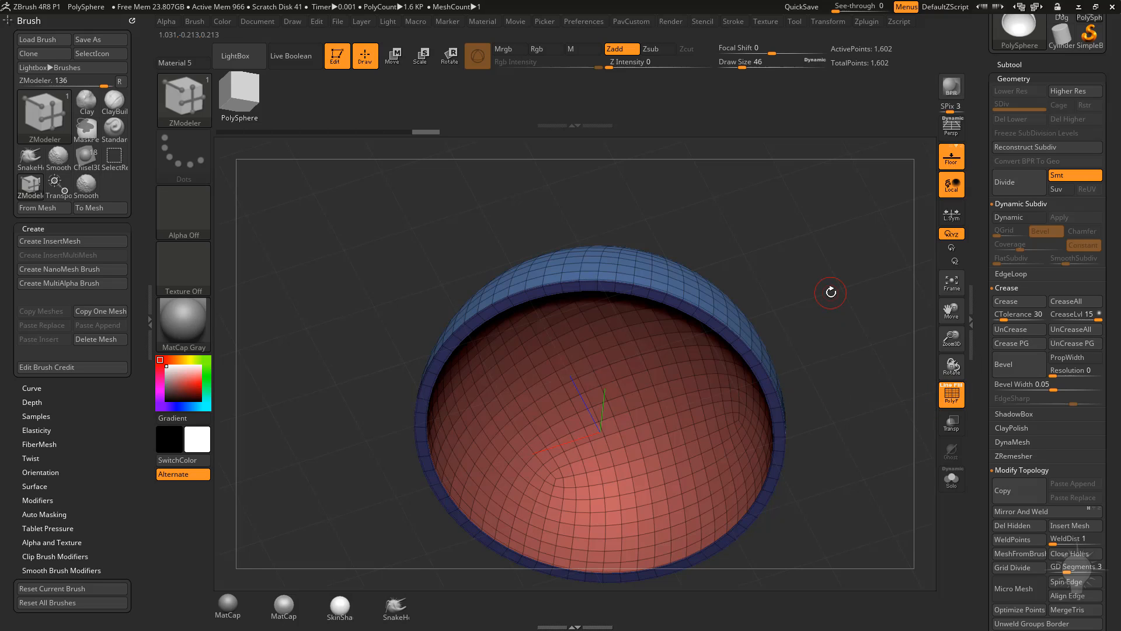
# Enable Dynamic Subdiv, apply it as real geometry and delete the lower subdivision levels
pyautogui.press('d')
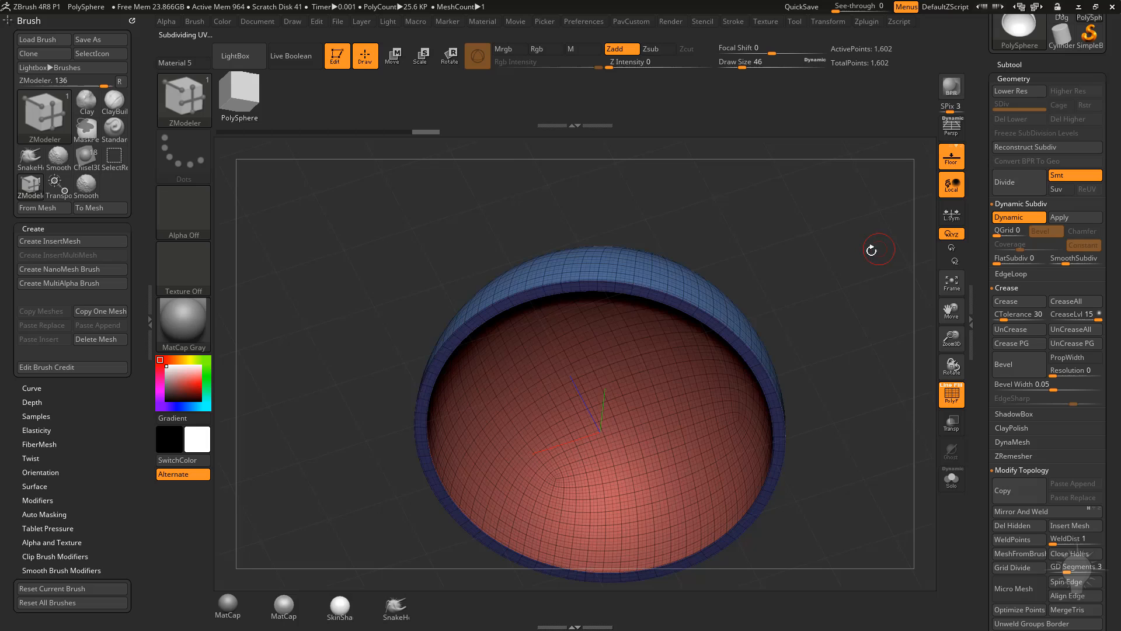
pyautogui.moveTo(872, 250); pyautogui.dragTo(771, 351)
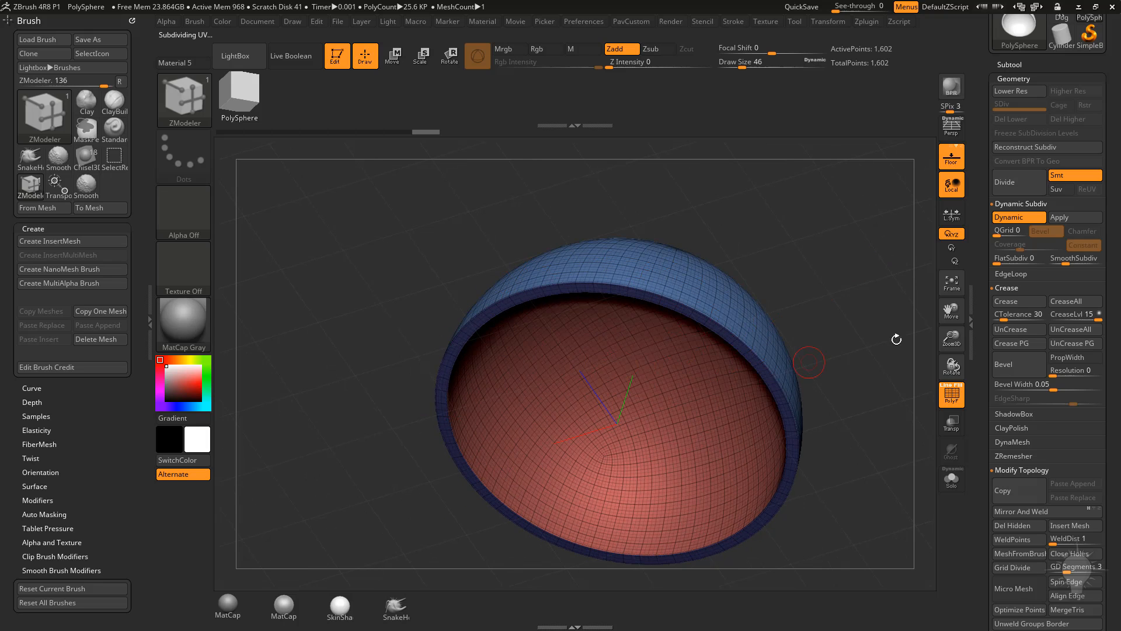
pyautogui.click(1058, 217)
pyautogui.scroll(3, 1034, 351)
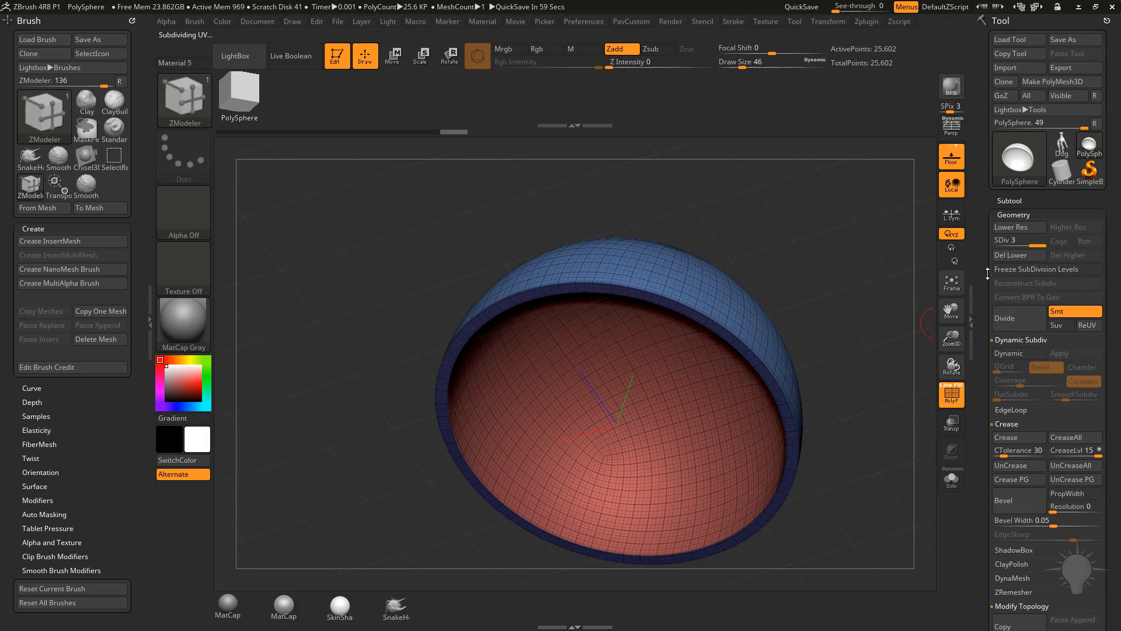
pyautogui.click(1010, 256)
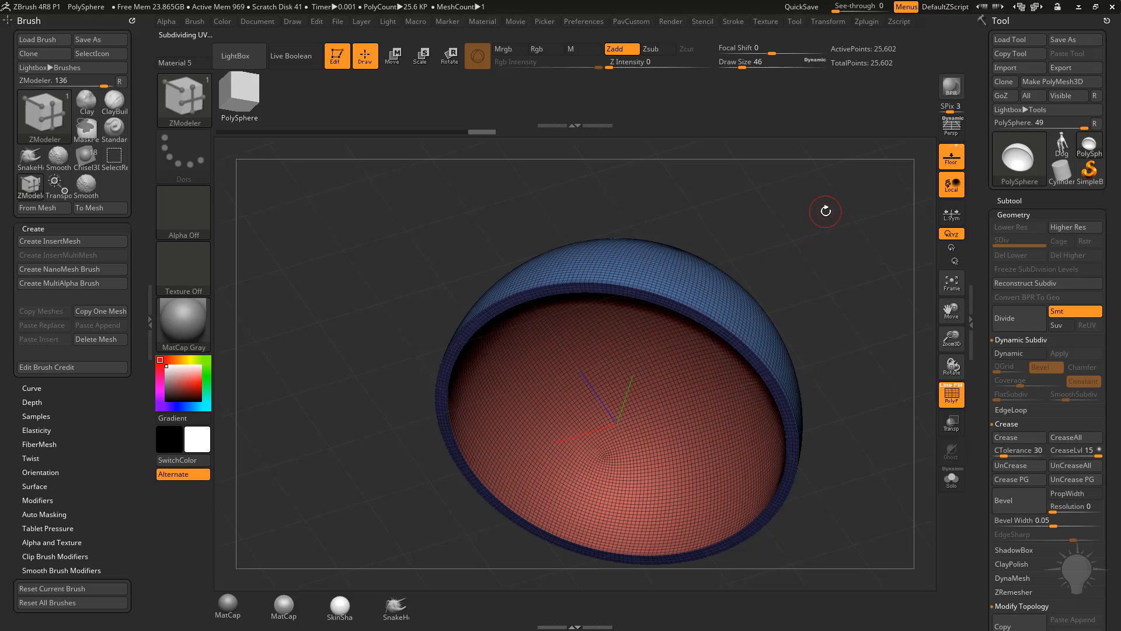
pyautogui.moveTo(822, 209)
pyautogui.mouseDown()
pyautogui.moveTo(815, 262)
pyautogui.moveTo(771, 245)
pyautogui.moveTo(577, 221)
pyautogui.mouseUp()
# Frame the dome and tilt it around the screen axis with the transform manipulator
pyautogui.press('f')
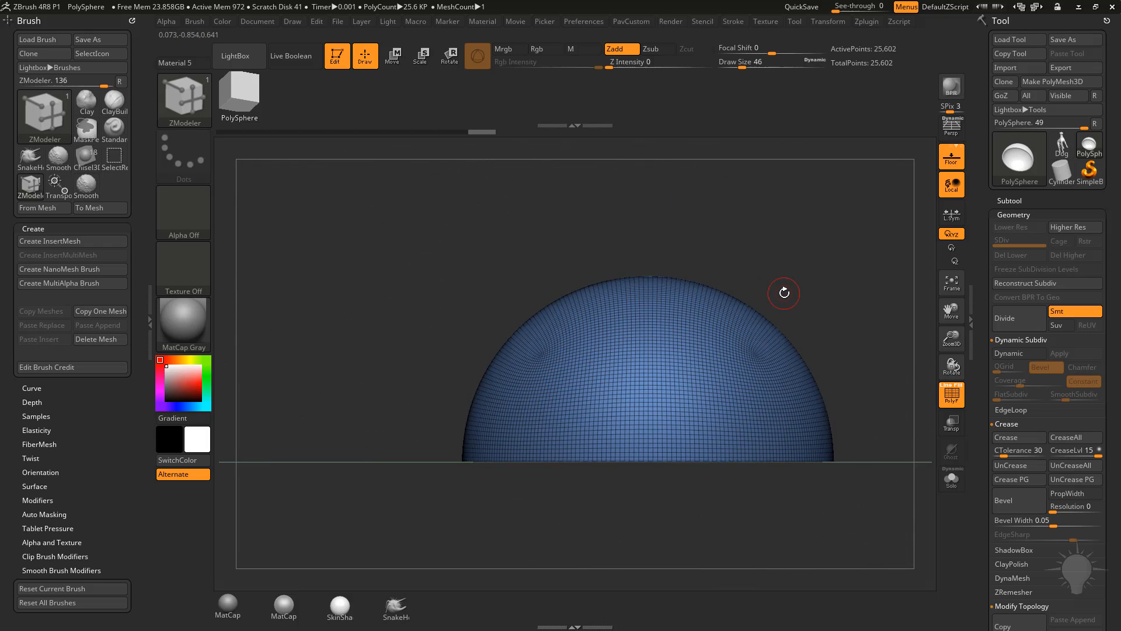
pyautogui.press('w')
pyautogui.click(649, 464)
pyautogui.moveTo(648, 464); pyautogui.dragTo(596, 456)
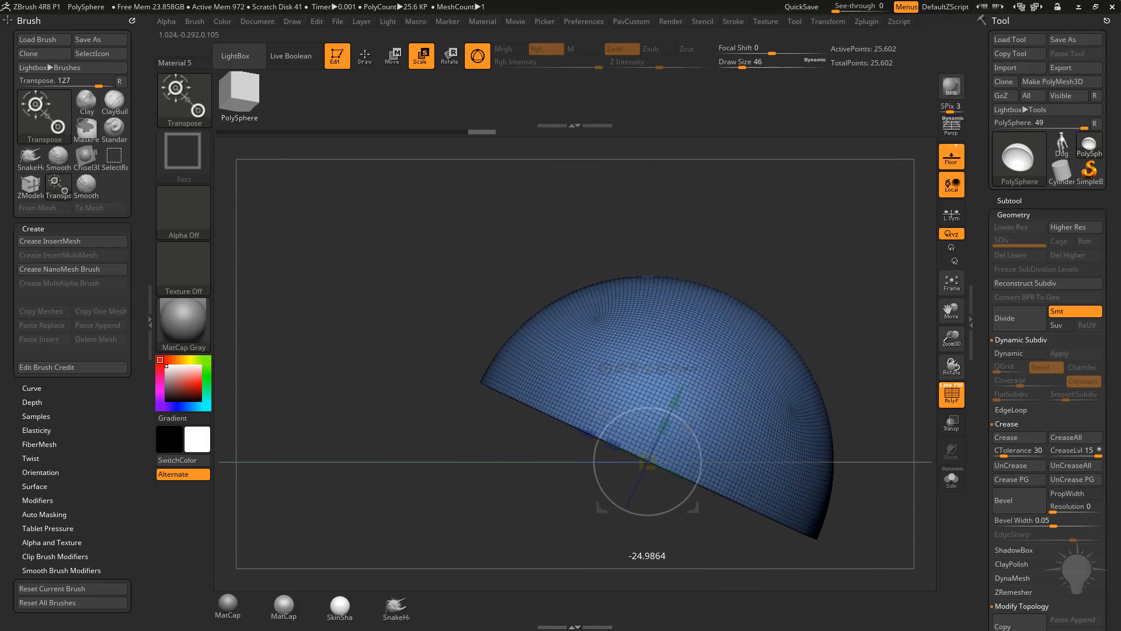
pyautogui.press('w')
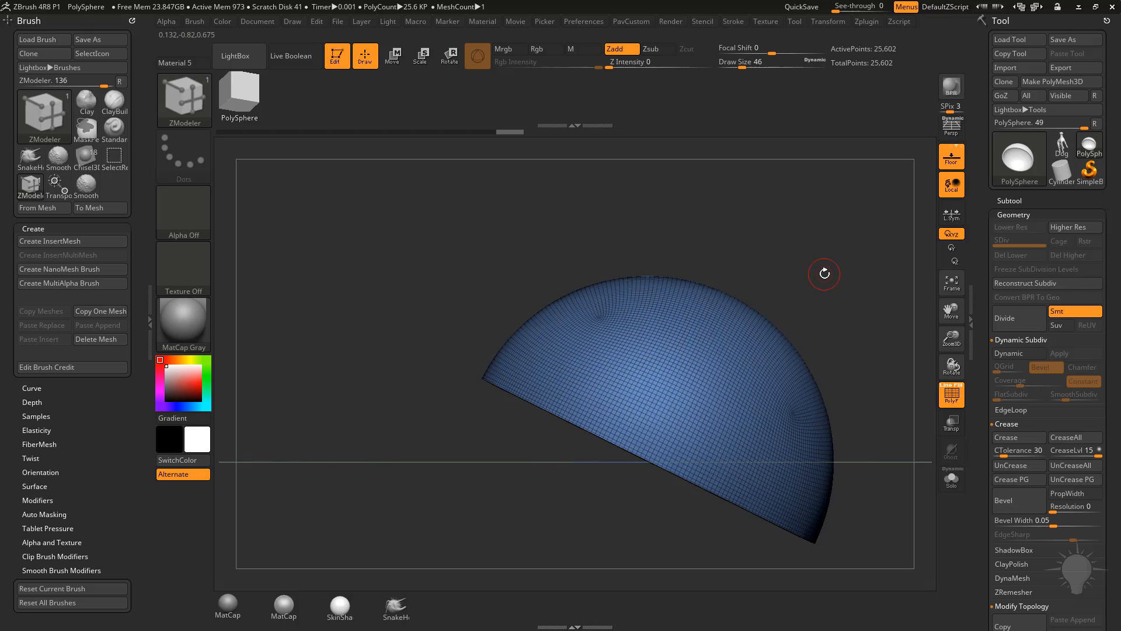
pyautogui.moveTo(825, 273); pyautogui.dragTo(774, 261)
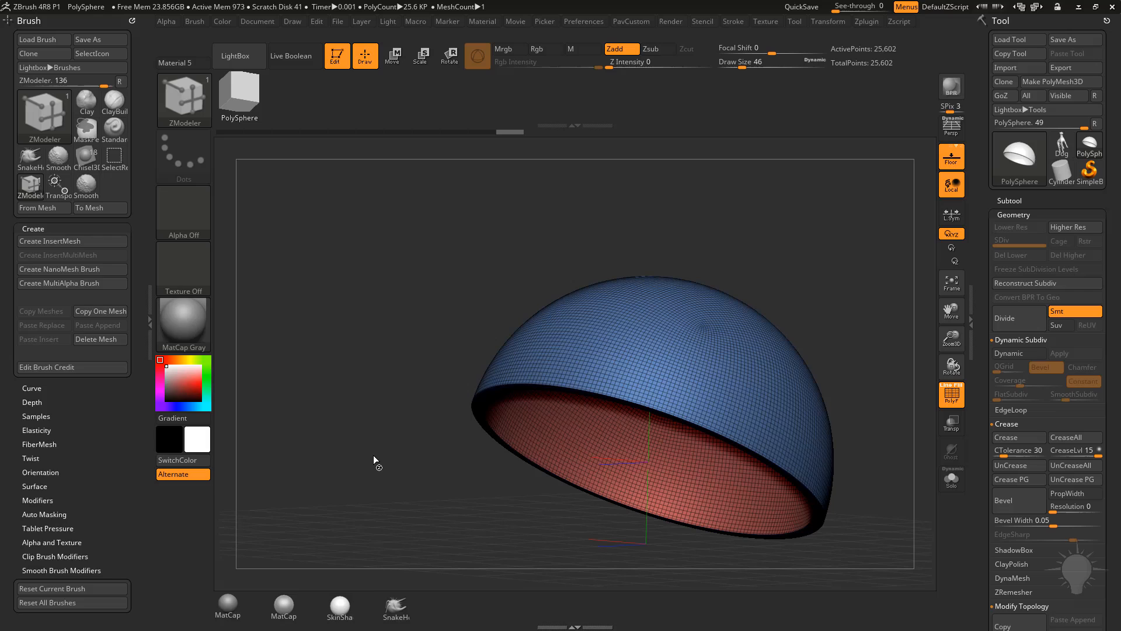
# Switch to Houdini and inspect the GoZ_PolySphere1 dome from below
pyautogui.press('super')
pyautogui.click(414, 619)
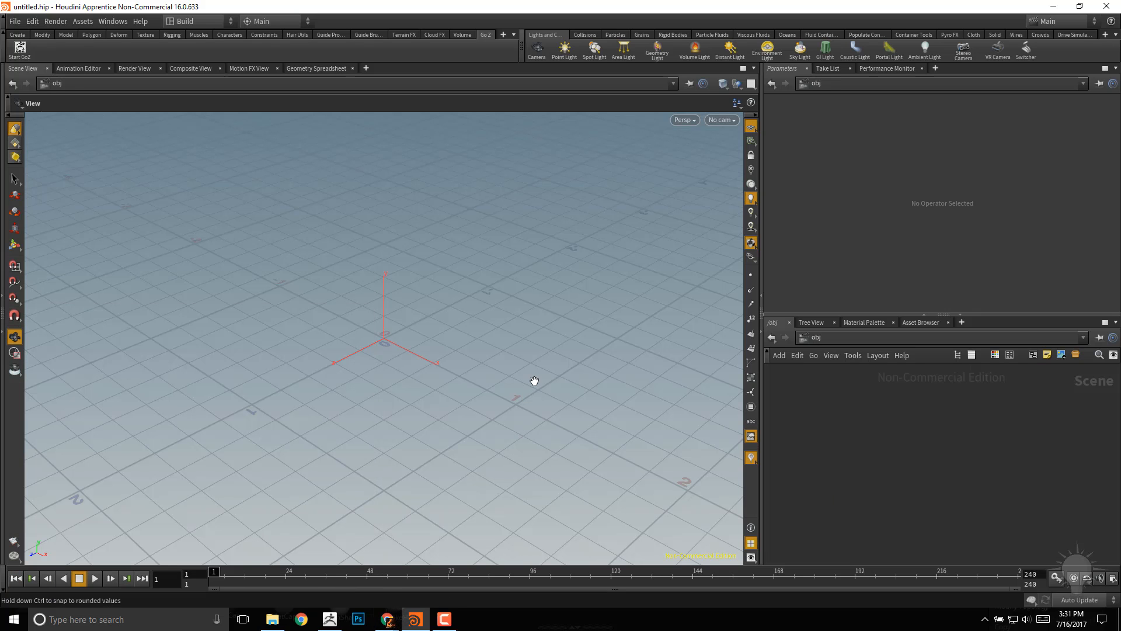
pyautogui.moveTo(552, 424); pyautogui.dragTo(648, 404)
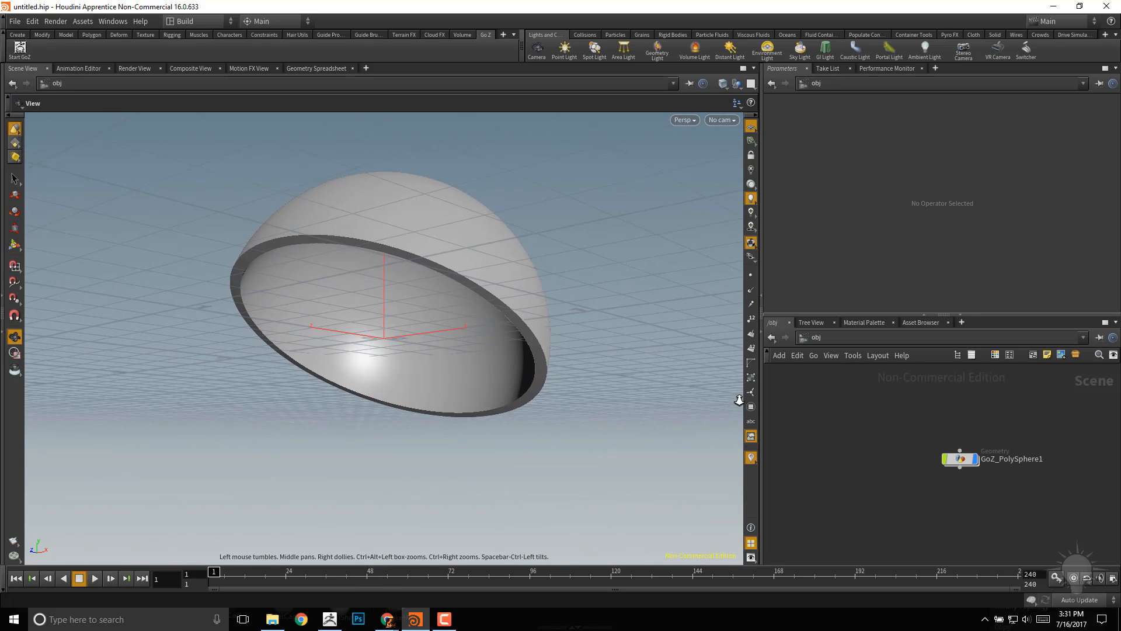
pyautogui.press('l')
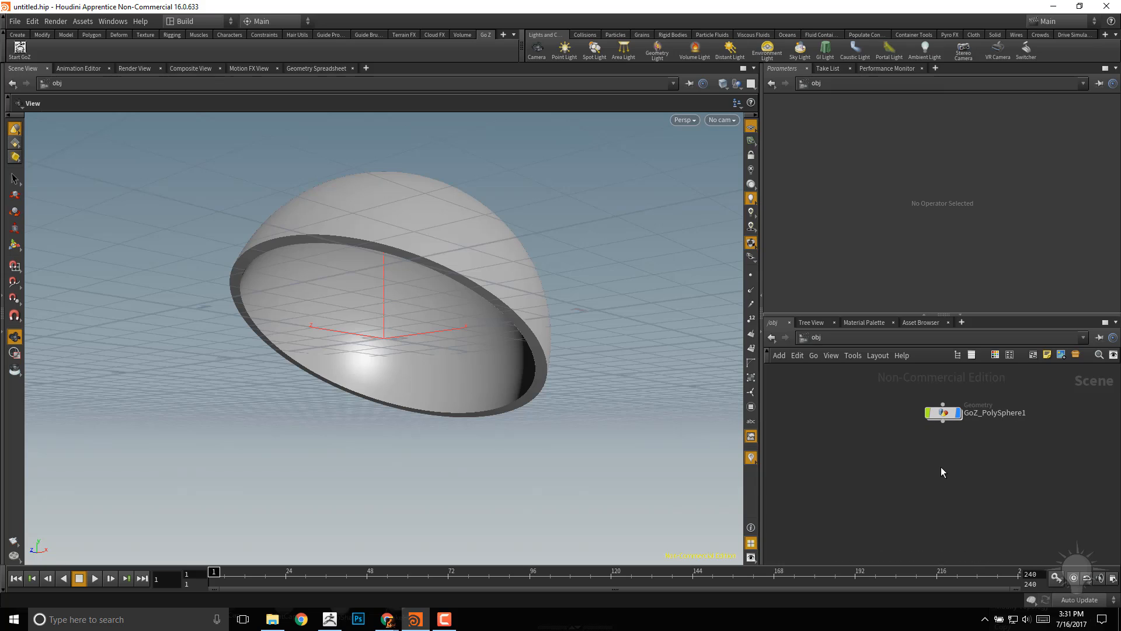
# Inside GoZ_PolySphere1, add a Create Vector Displacement Plane node, wire PolySphere1 into it and display it
pyautogui.doubleClick(943, 413)
pyautogui.moveTo(940, 457); pyautogui.dragTo(932, 412)
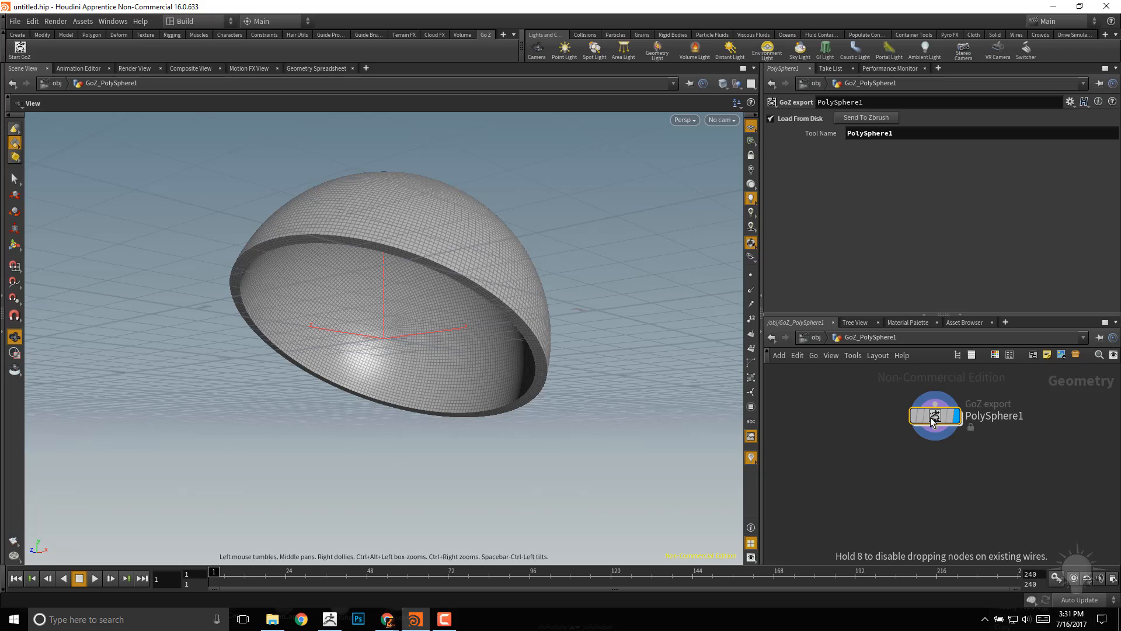
pyautogui.press('Tab')
pyautogui.write('vec')
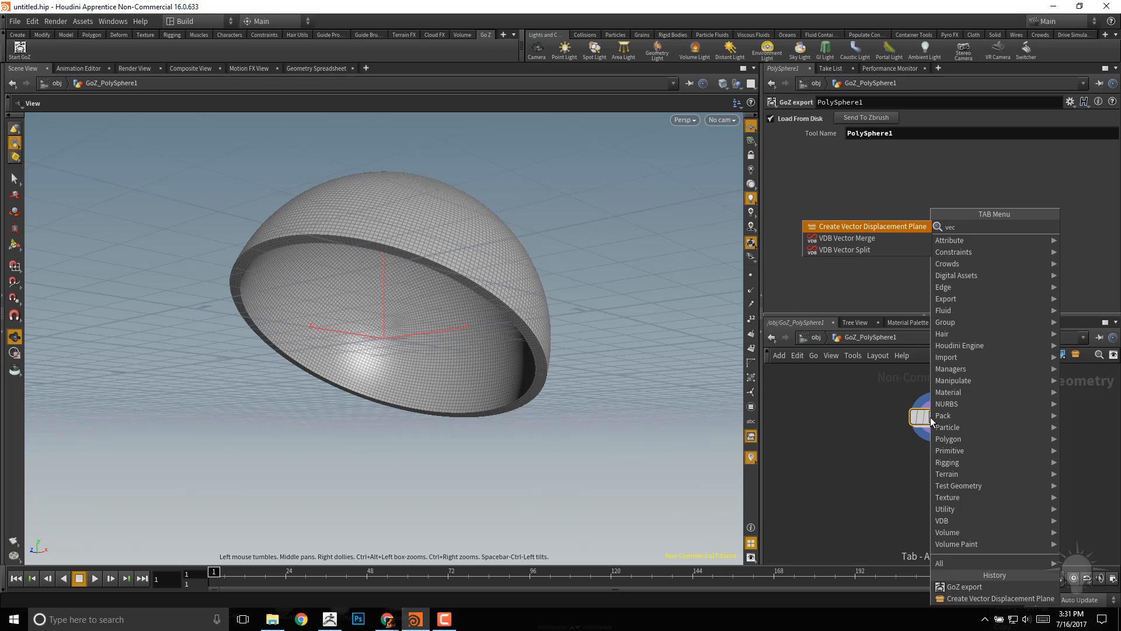
pyautogui.click(911, 230)
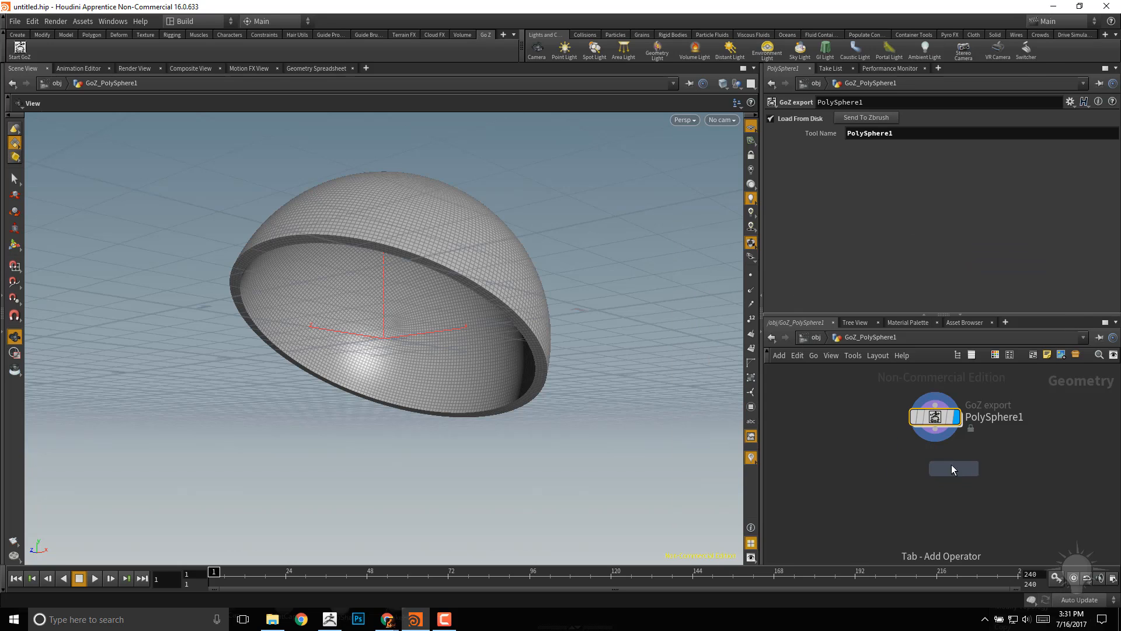
pyautogui.click(934, 470)
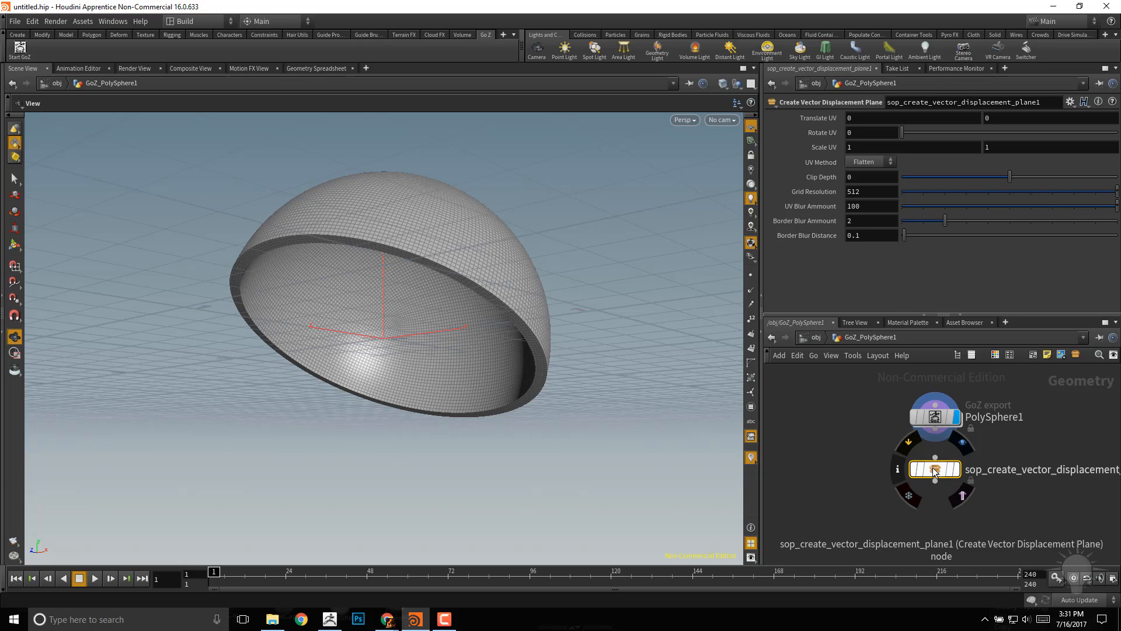
pyautogui.moveTo(936, 470)
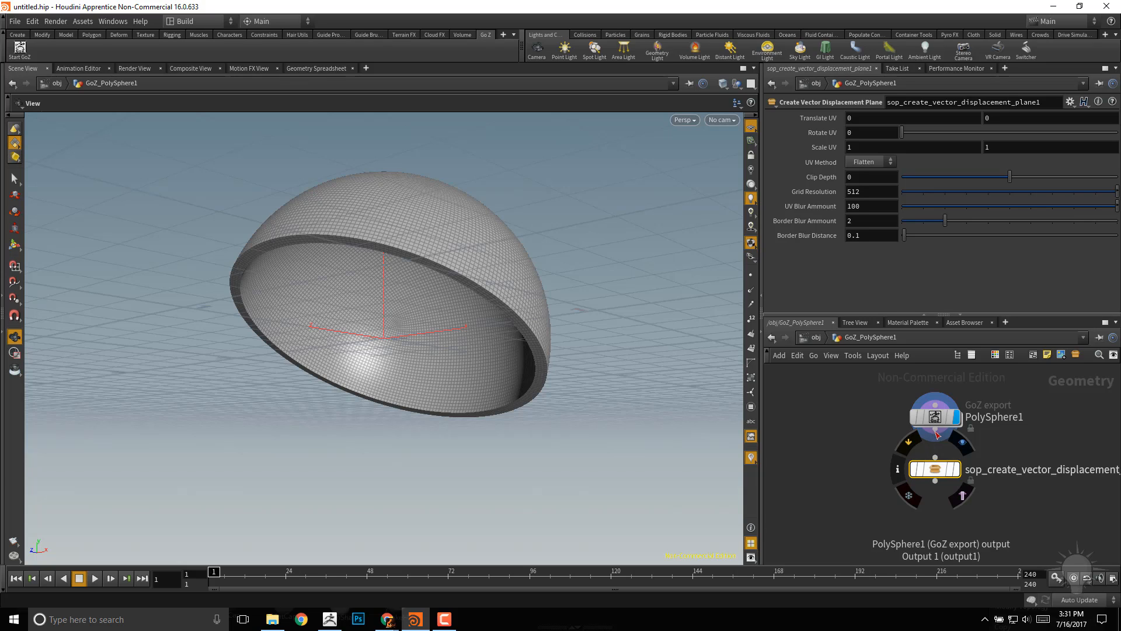
pyautogui.click(936, 434)
pyautogui.click(935, 455)
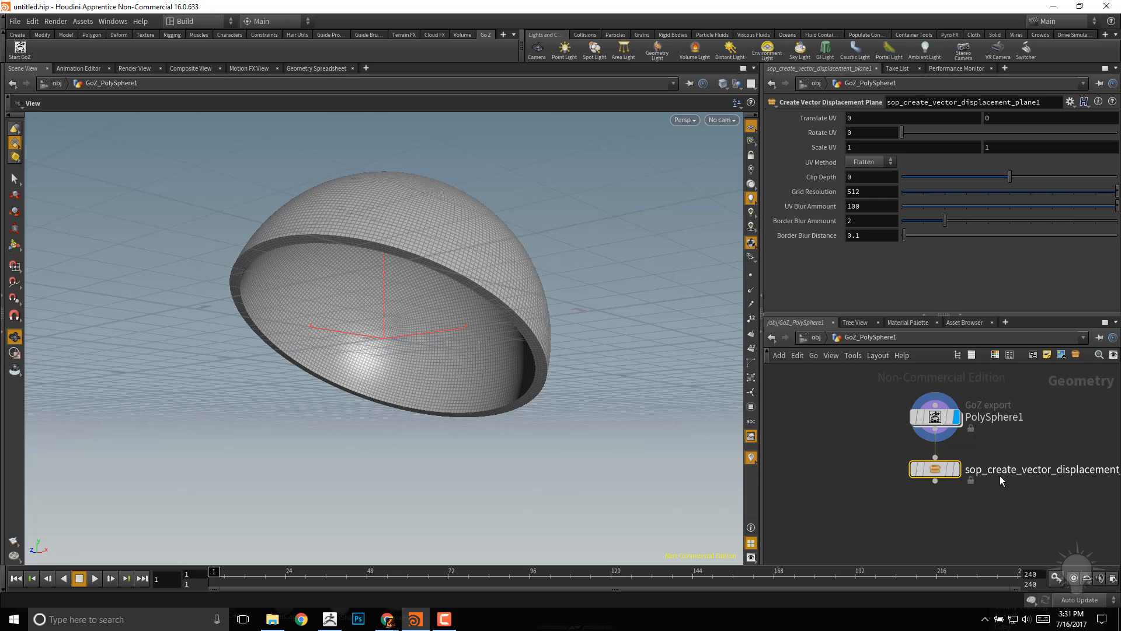
pyautogui.click(957, 469)
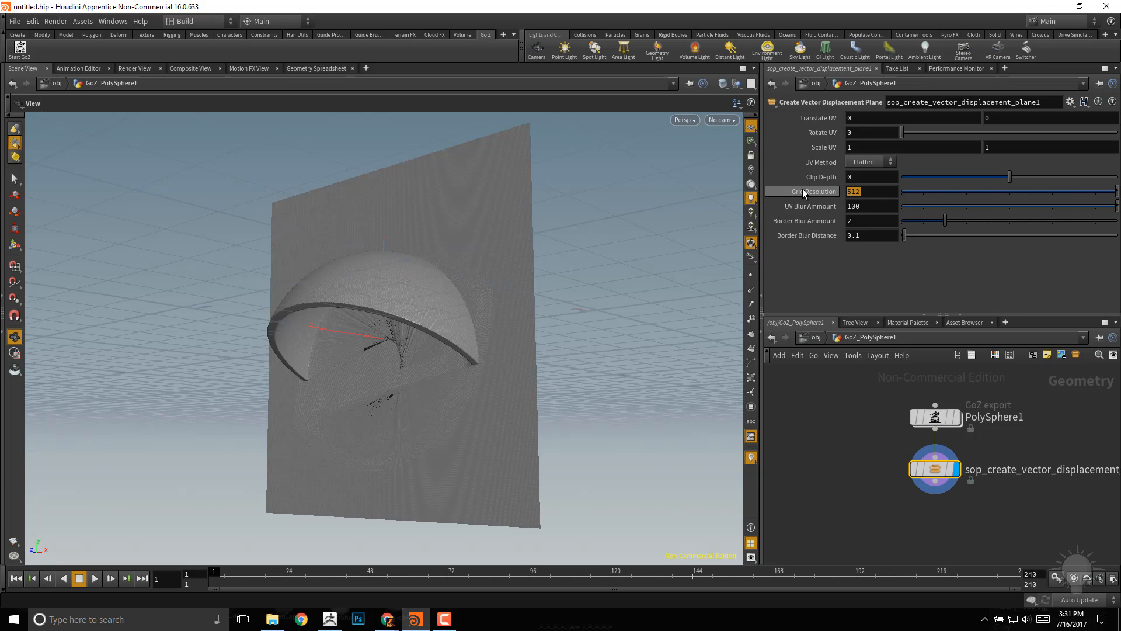
pyautogui.write('256')
# Set Grid Resolution 256, Rotate UV 158 and Clip Depth -0.04 on the displacement plane
pyautogui.press('Return')
pyautogui.moveTo(396, 271)
pyautogui.mouseDown()
pyautogui.moveTo(554, 376)
pyautogui.moveTo(645, 284)
pyautogui.mouseUp()
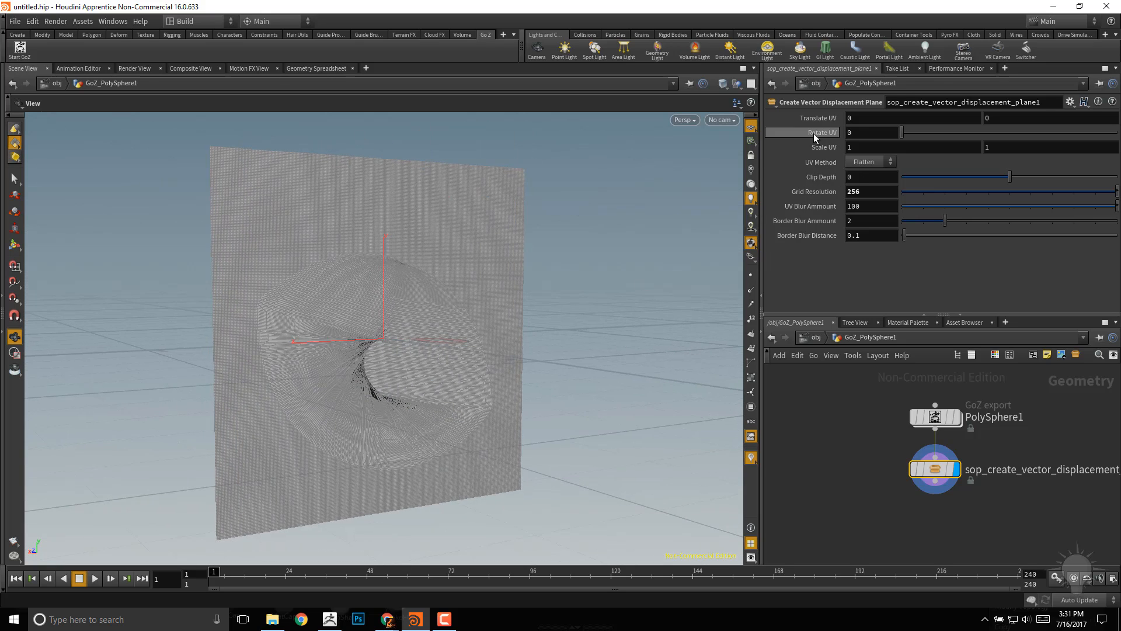
pyautogui.moveTo(815, 133); pyautogui.dragTo(816, 106, button='middle')
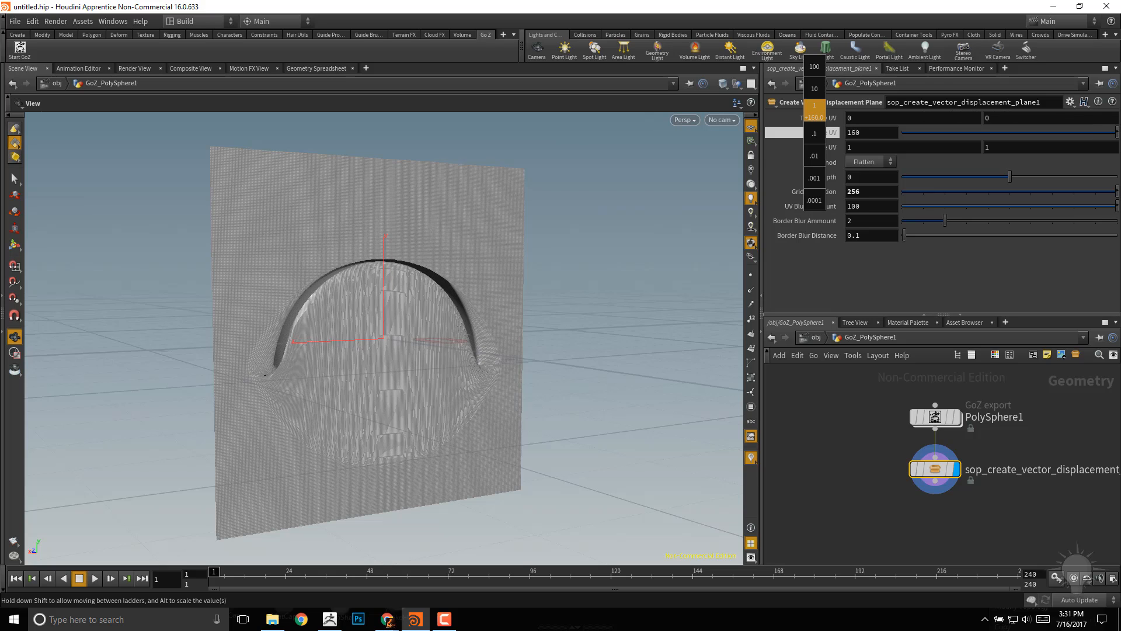
pyautogui.moveTo(131, 220); pyautogui.dragTo(543, 246)
pyautogui.moveTo(830, 178); pyautogui.dragTo(831, 204, button='middle')
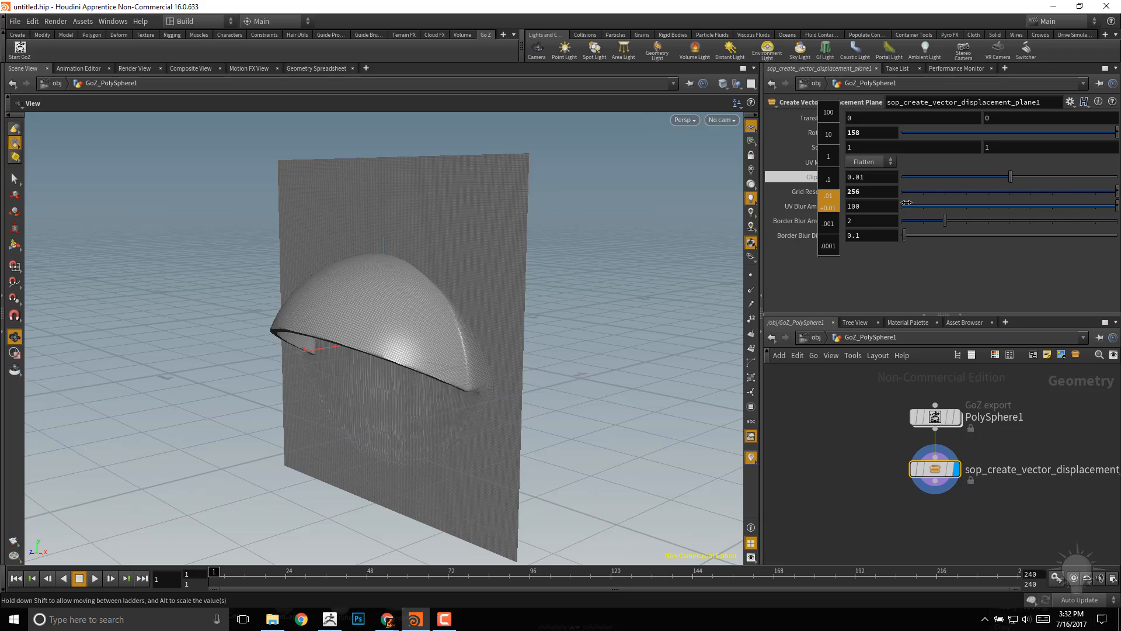
pyautogui.moveTo(900, 204); pyautogui.dragTo(793, 206, button='middle')
# Switch UV Method to Pelt and set the UV rotation to 244
pyautogui.hotkey('space', '3')
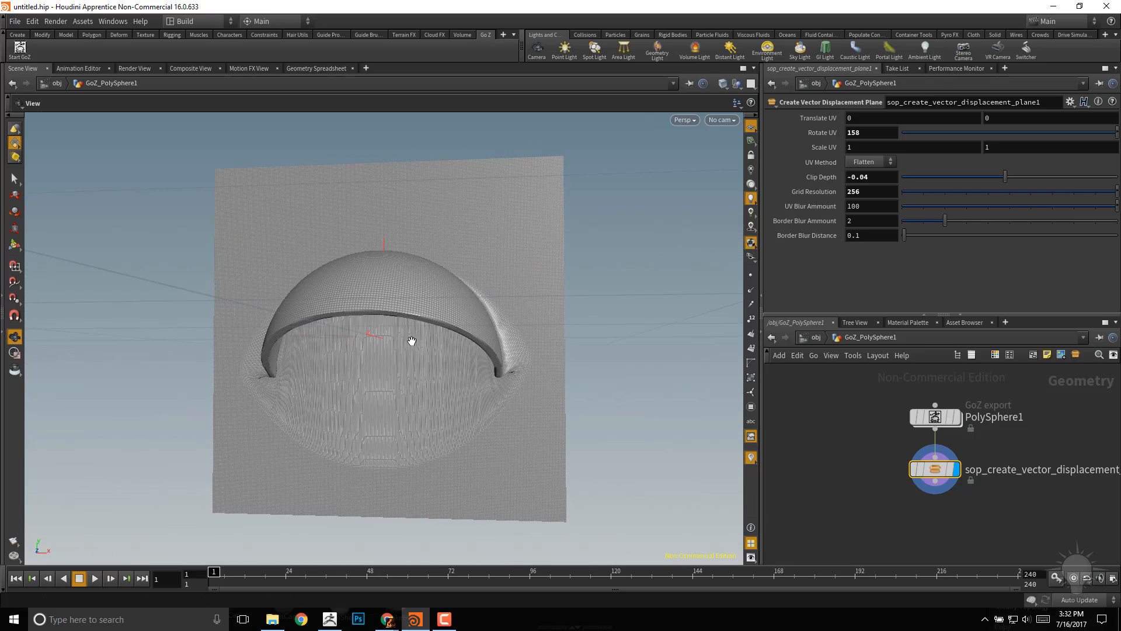
pyautogui.click(890, 161)
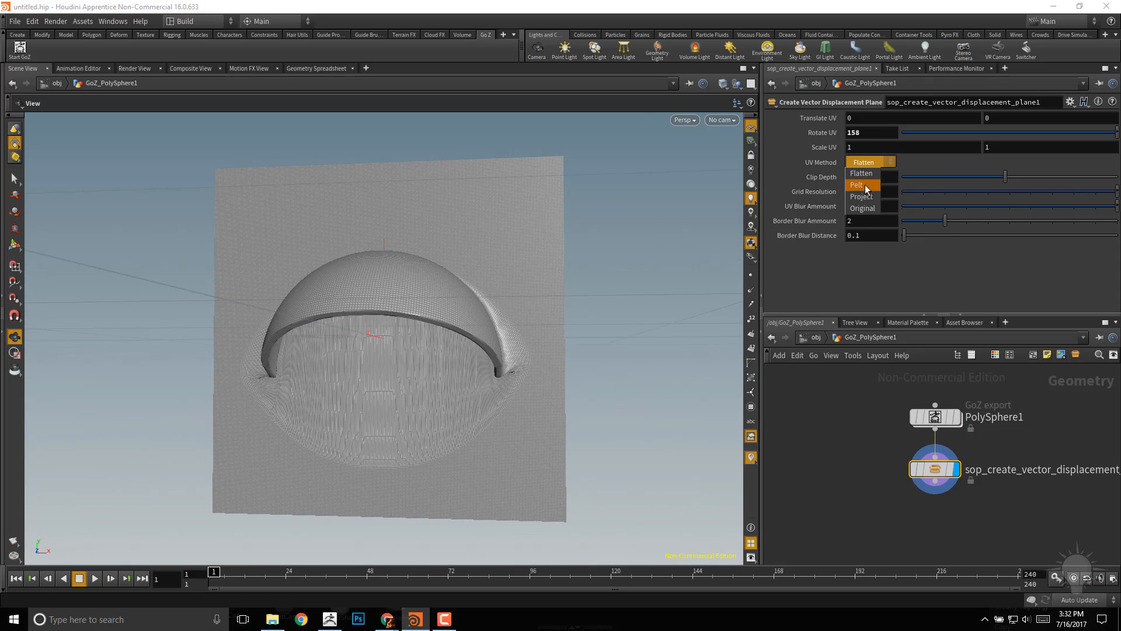
pyautogui.click(868, 186)
pyautogui.moveTo(526, 333); pyautogui.dragTo(614, 322)
pyautogui.hotkey('space', '3')
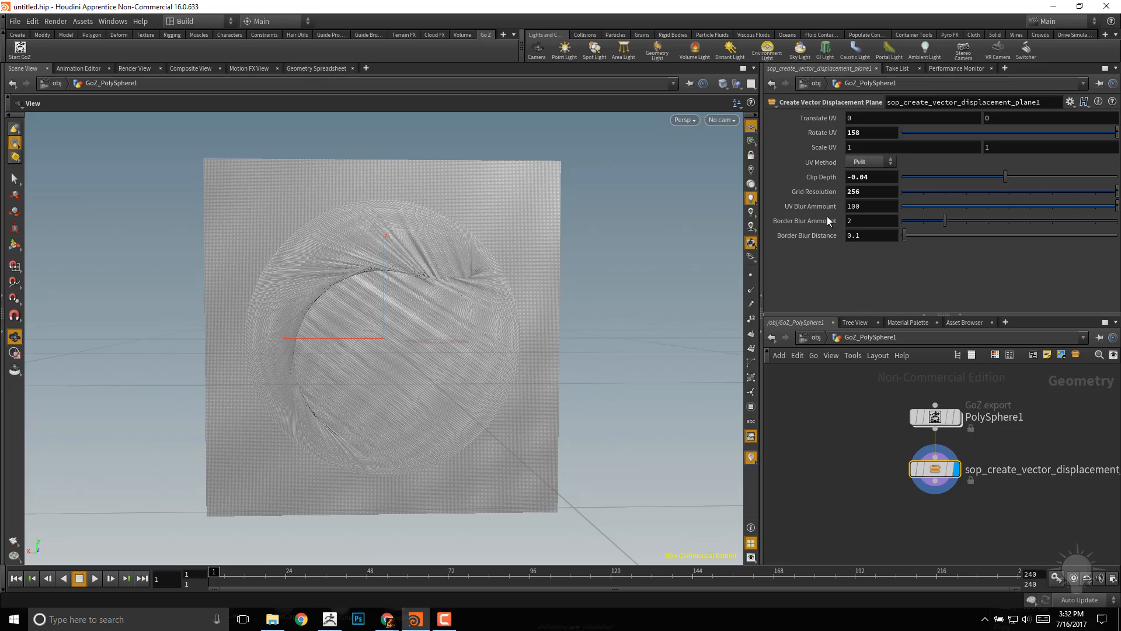
pyautogui.moveTo(819, 132); pyautogui.dragTo(999, 115, button='middle')
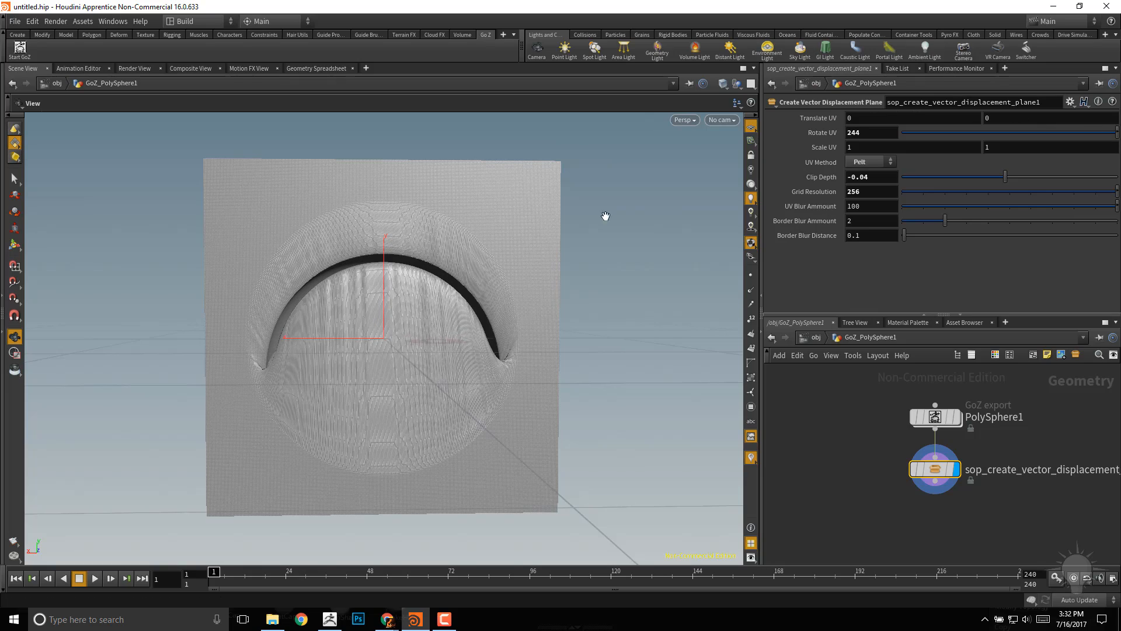
pyautogui.moveTo(334, 255)
pyautogui.mouseDown()
pyautogui.moveTo(529, 245)
pyautogui.moveTo(543, 232)
pyautogui.mouseUp()
# Set Border Blur Amount 381, Translate UV -0.08 and Border Blur Distance 0.01
pyautogui.moveTo(806, 220); pyautogui.dragTo(960, 219, button='middle')
pyautogui.moveTo(1009, 118)
pyautogui.mouseDown(button='middle')
pyautogui.moveTo(1014, 134)
pyautogui.moveTo(990, 135)
pyautogui.mouseUp(button='middle')
pyautogui.moveTo(526, 307); pyautogui.dragTo(639, 266)
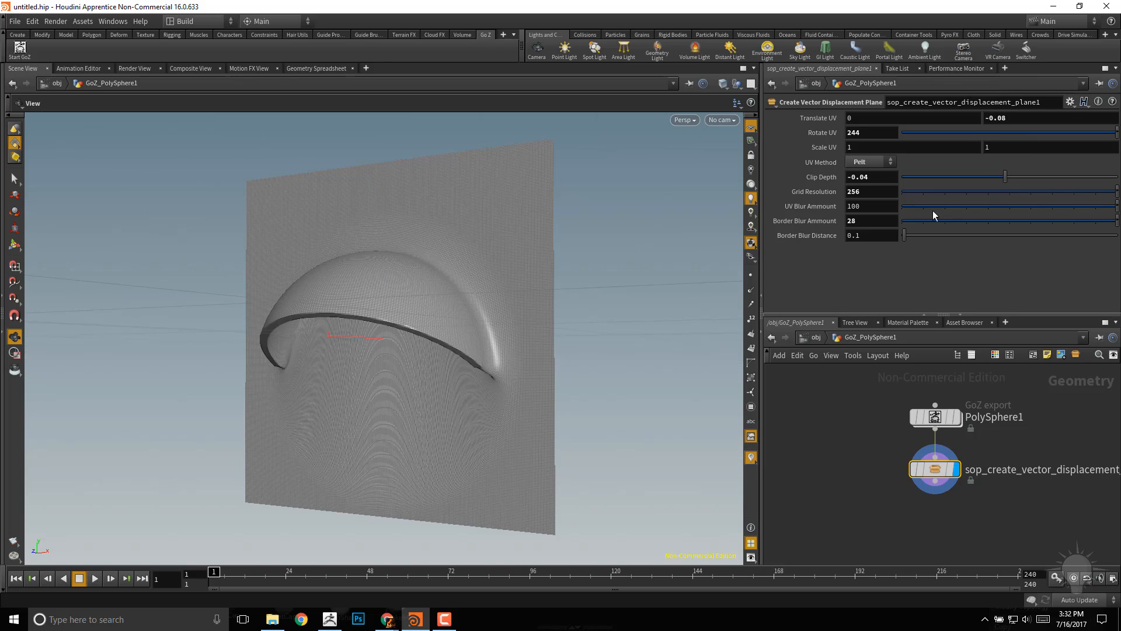
pyautogui.moveTo(817, 236); pyautogui.dragTo(816, 258, button='middle')
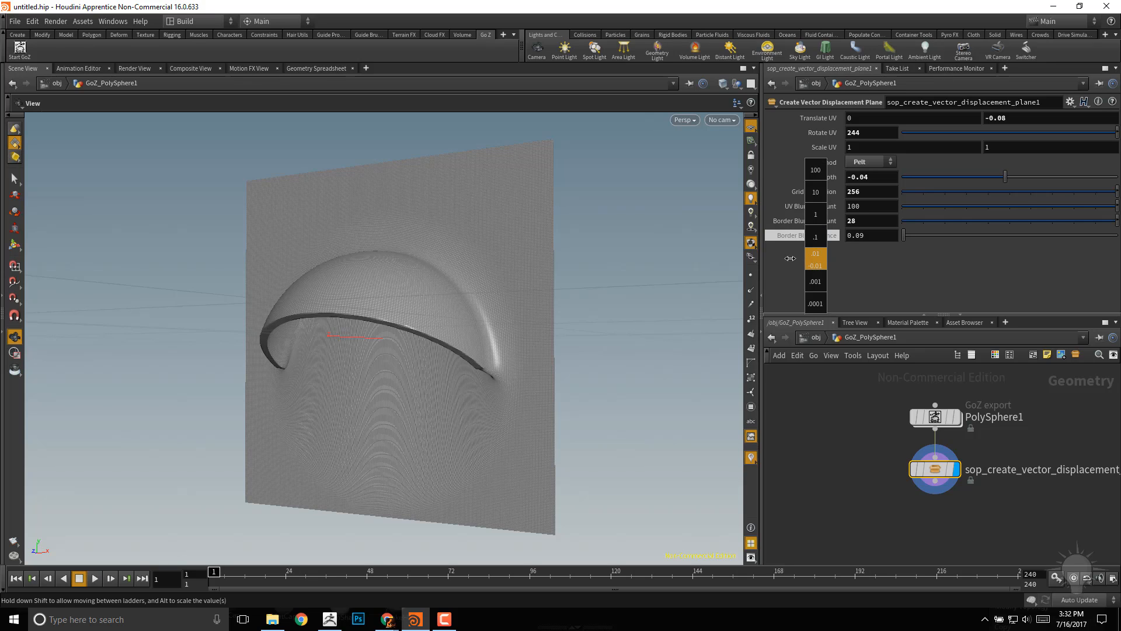
pyautogui.moveTo(770, 260); pyautogui.dragTo(804, 281, button='middle')
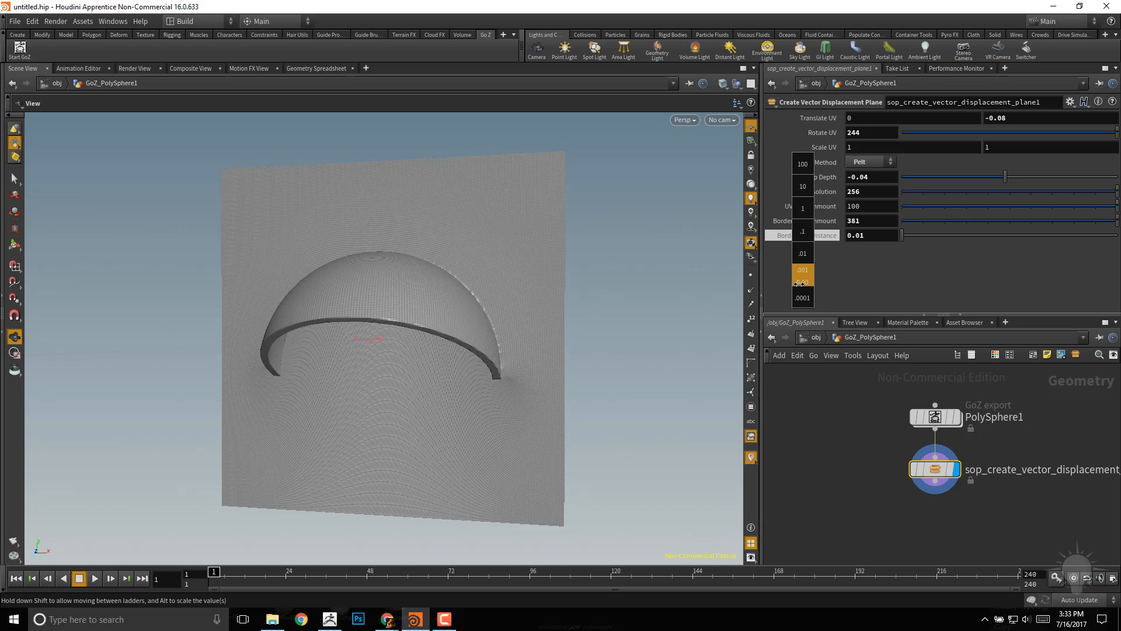
pyautogui.moveTo(802, 283); pyautogui.dragTo(799, 284, button='middle')
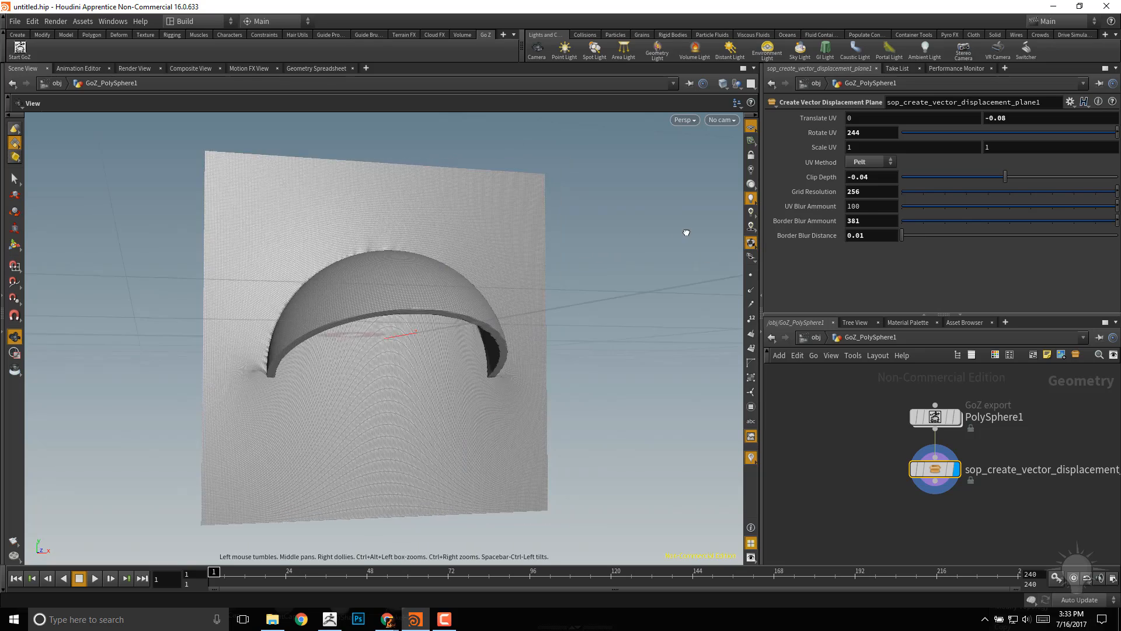
pyautogui.moveTo(710, 257); pyautogui.dragTo(652, 270)
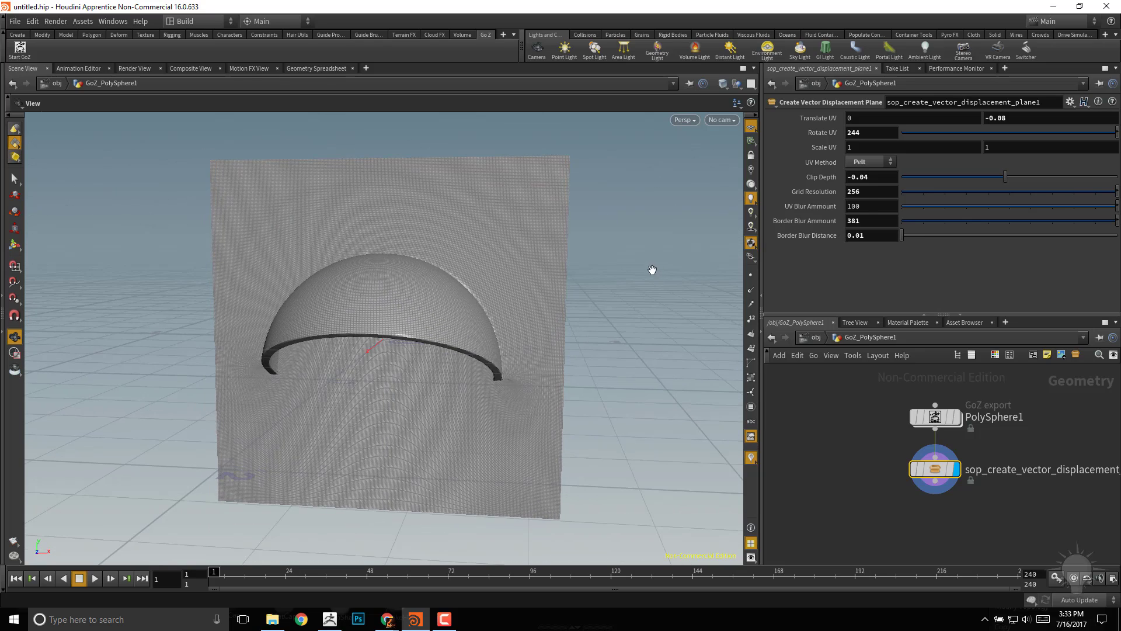
# Raise the grid resolution to 512 and add a GoZ export node below the displacement plane
pyautogui.doubleClick(880, 193)
pyautogui.write('512')
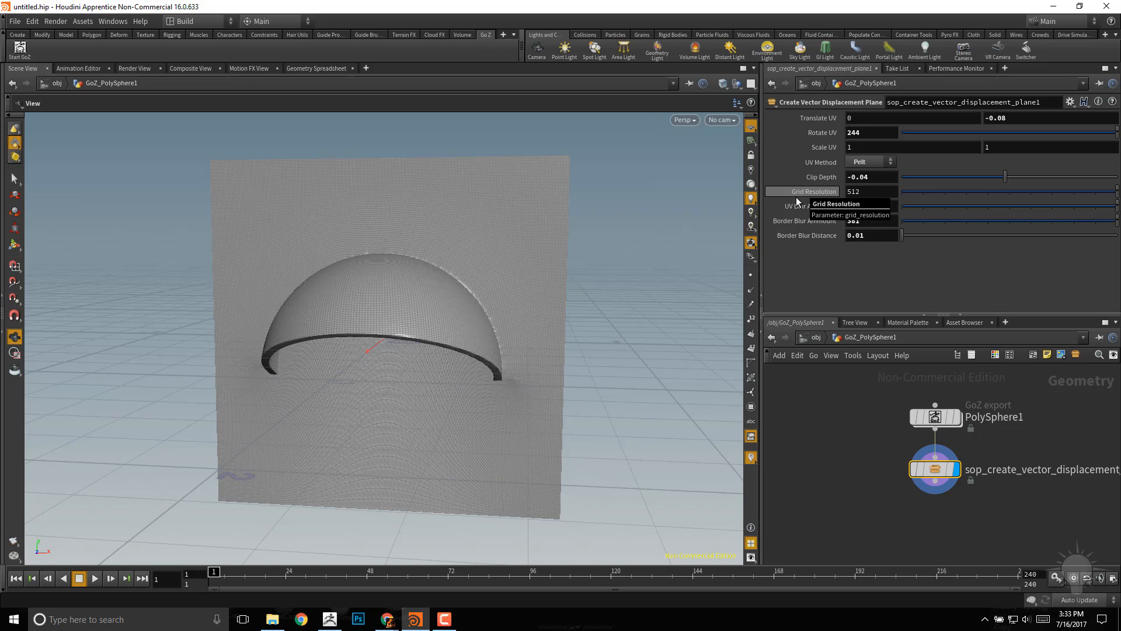
pyautogui.moveTo(585, 197); pyautogui.dragTo(605, 309)
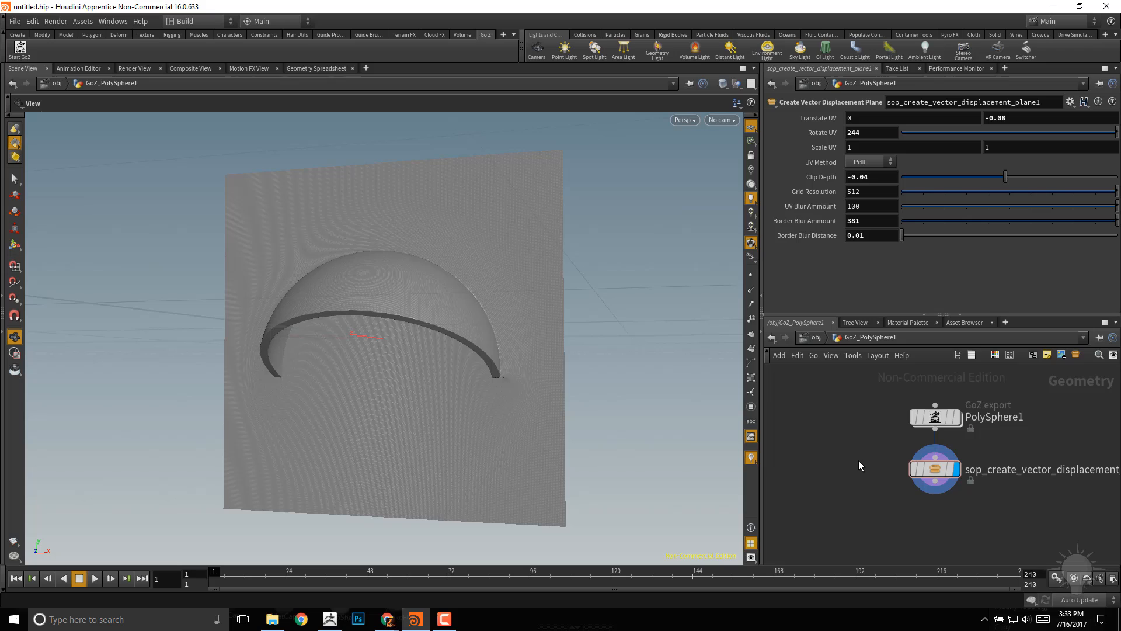
pyautogui.press('Tab')
pyautogui.write('g')
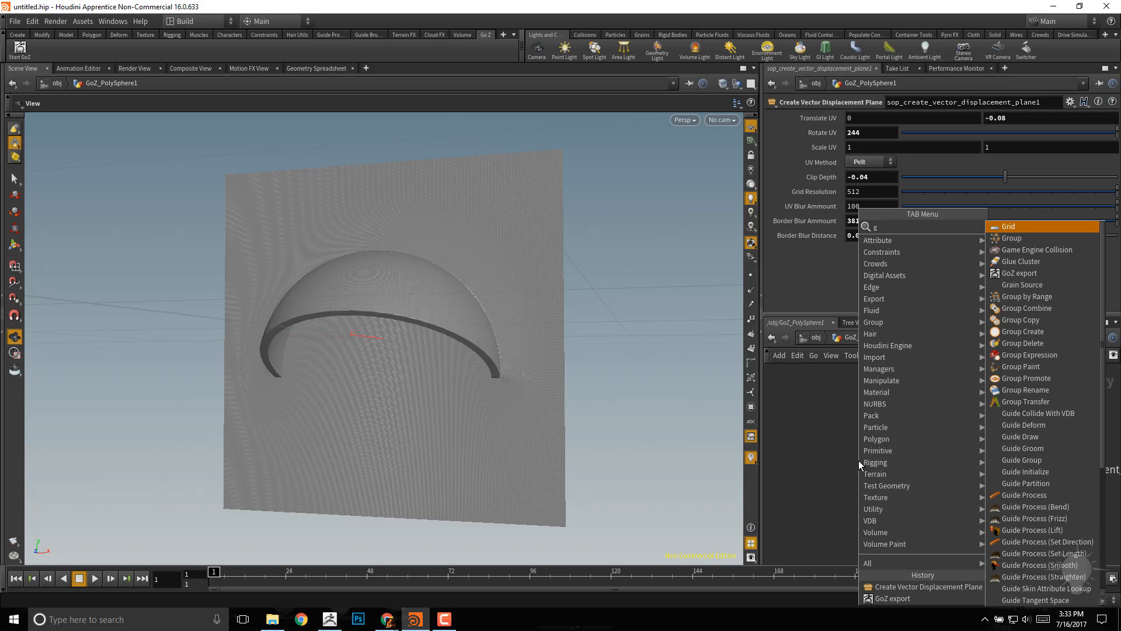
pyautogui.write('o')
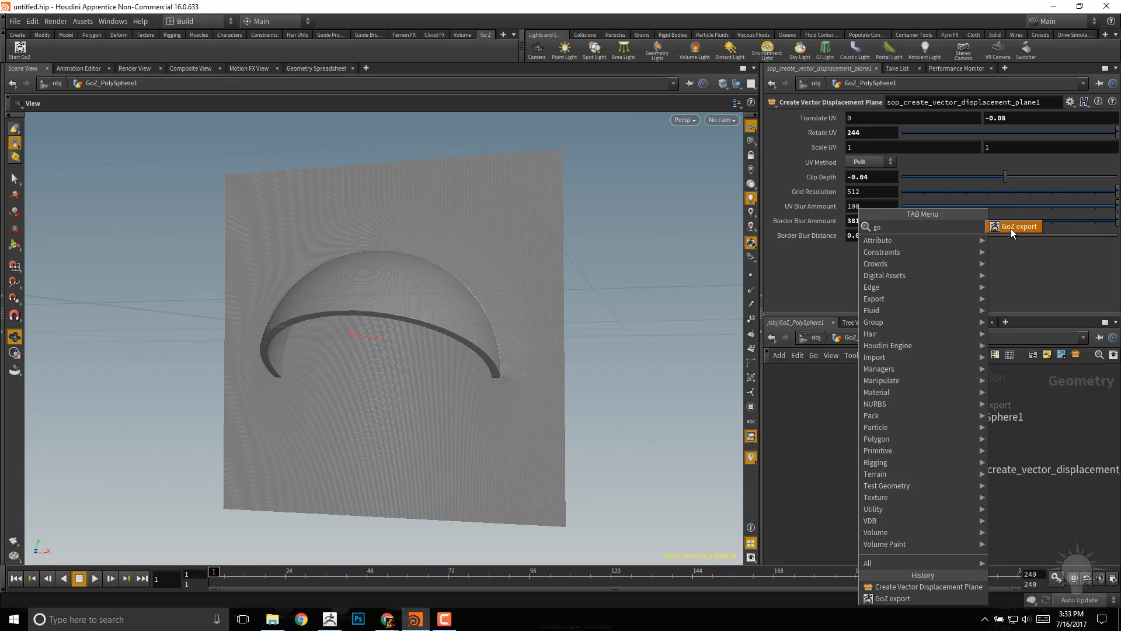
pyautogui.click(1018, 227)
pyautogui.click(936, 518)
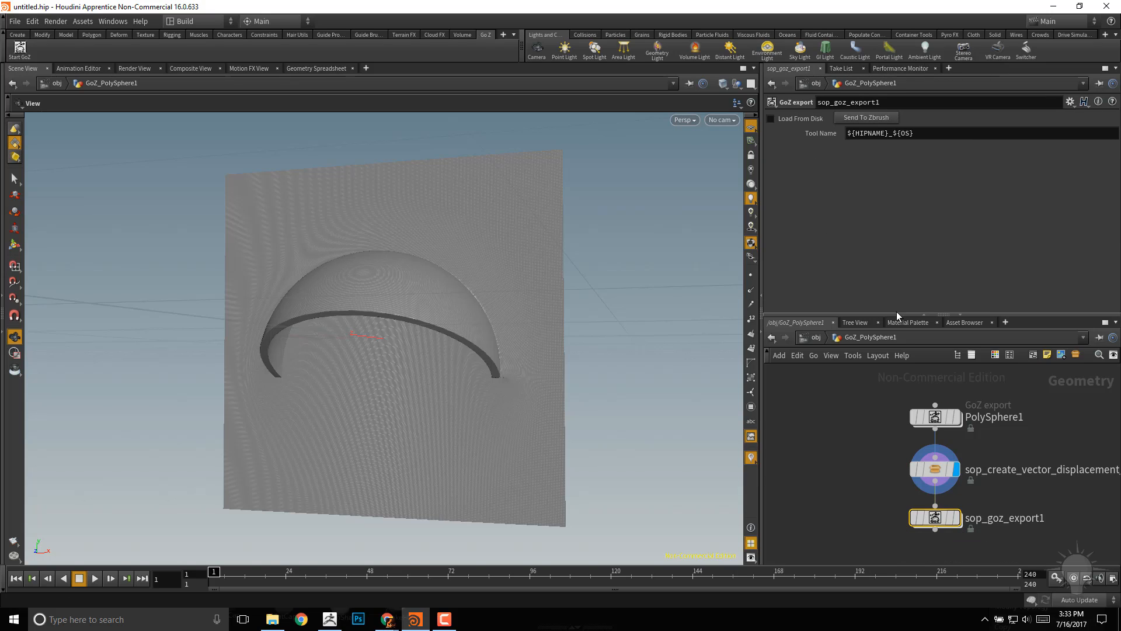
# Rename the GoZ export node and select sop_goz_export1 to show its parameters
pyautogui.click(1007, 521)
pyautogui.click(893, 484)
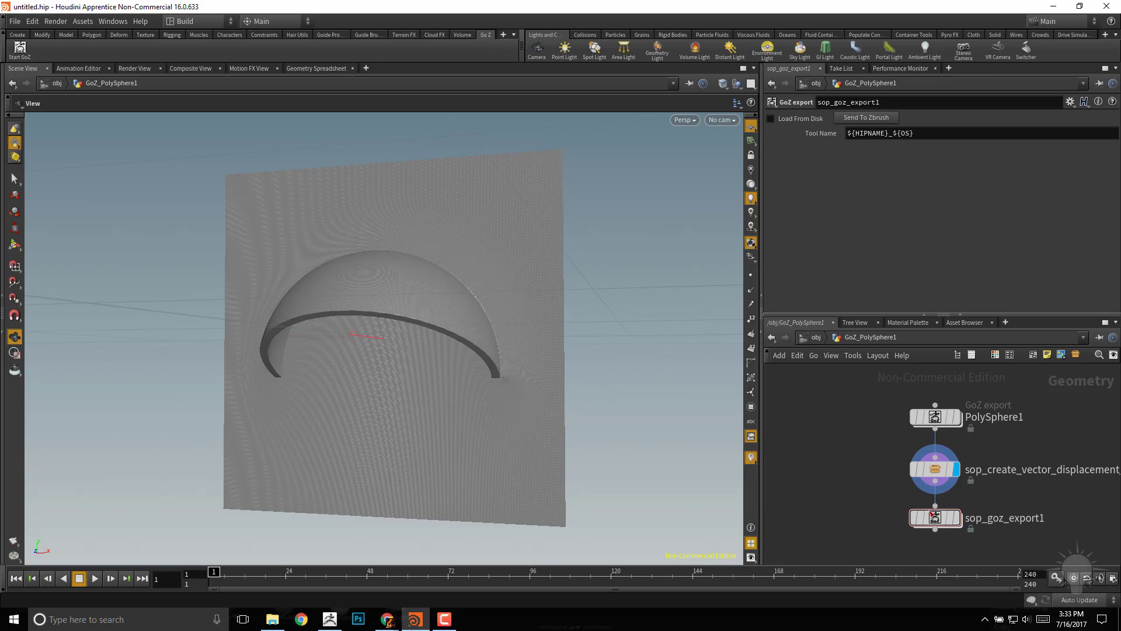
pyautogui.click(936, 520)
# Send the dome plane to ZBrush, hide PolyF and pick the Chisel3D brush
pyautogui.click(863, 118)
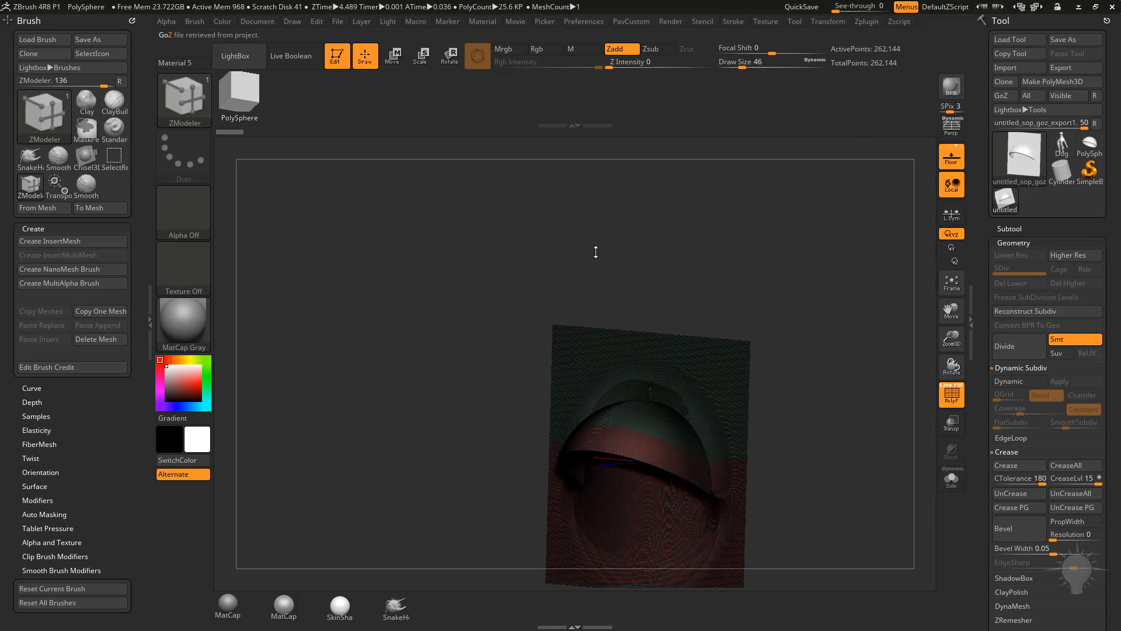
pyautogui.click(951, 396)
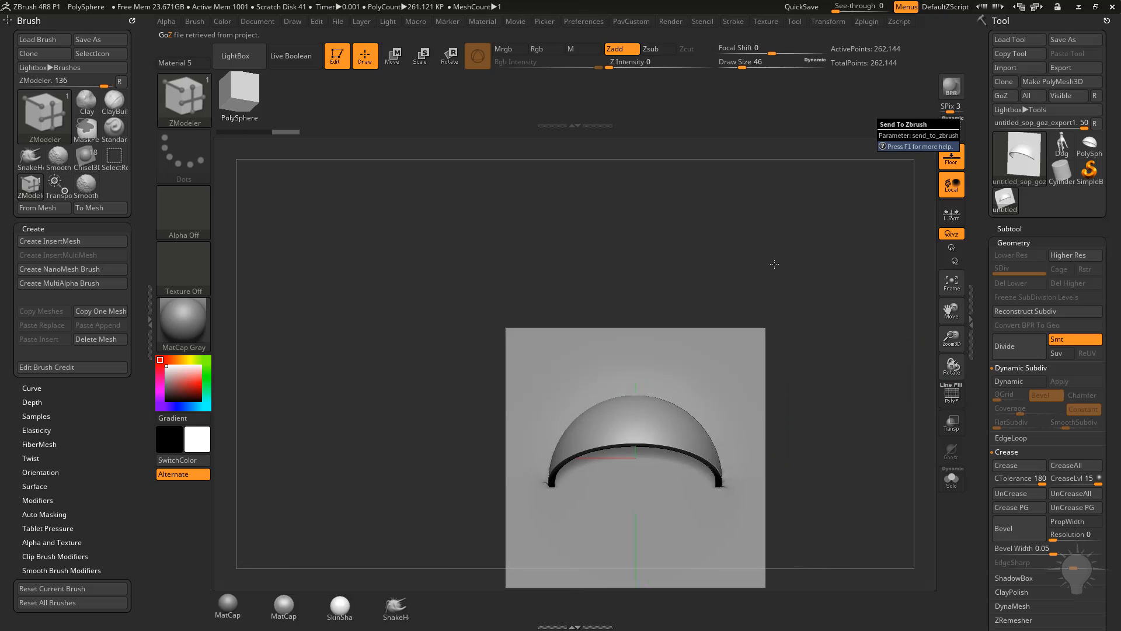
pyautogui.moveTo(859, 350)
pyautogui.mouseDown()
pyautogui.moveTo(759, 246)
pyautogui.moveTo(719, 245)
pyautogui.mouseUp()
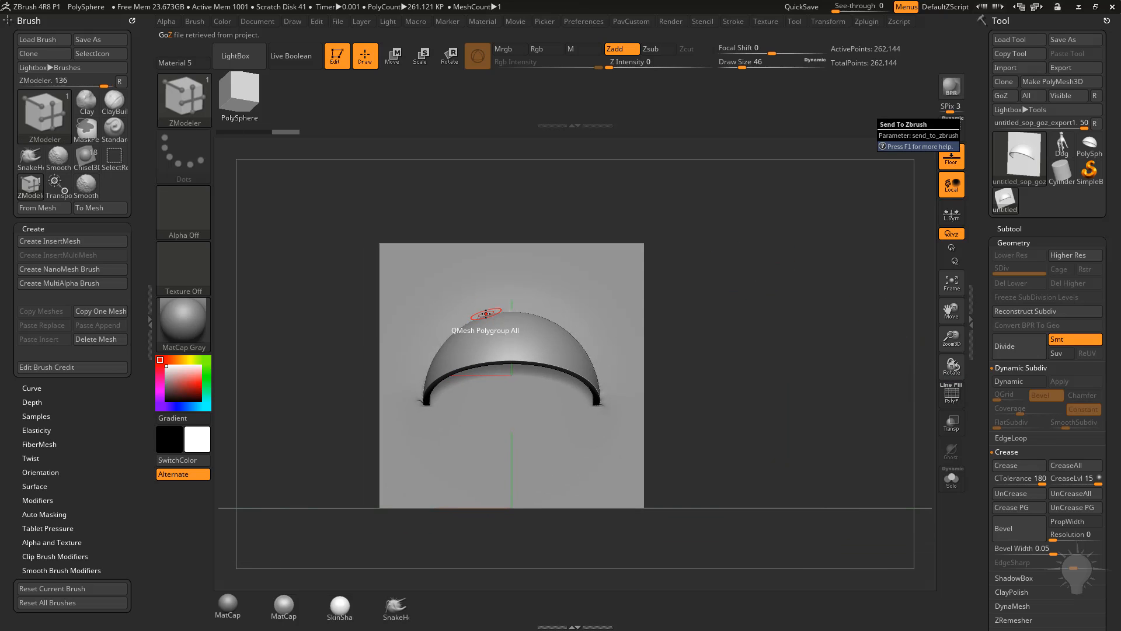
pyautogui.press('b')
pyautogui.press('c')
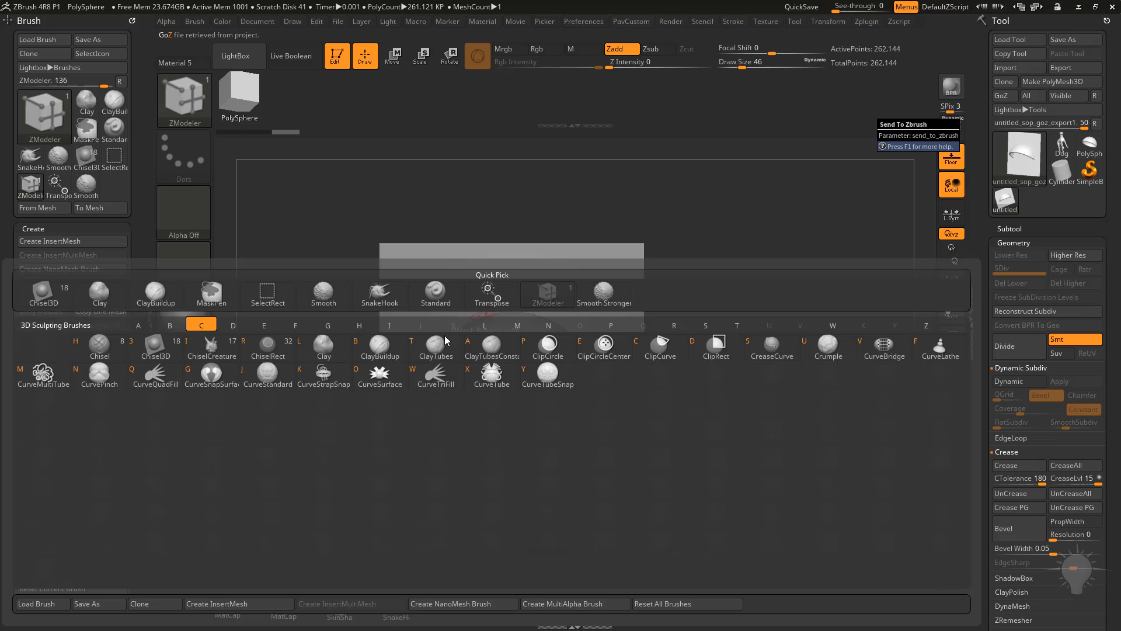
pyautogui.click(153, 350)
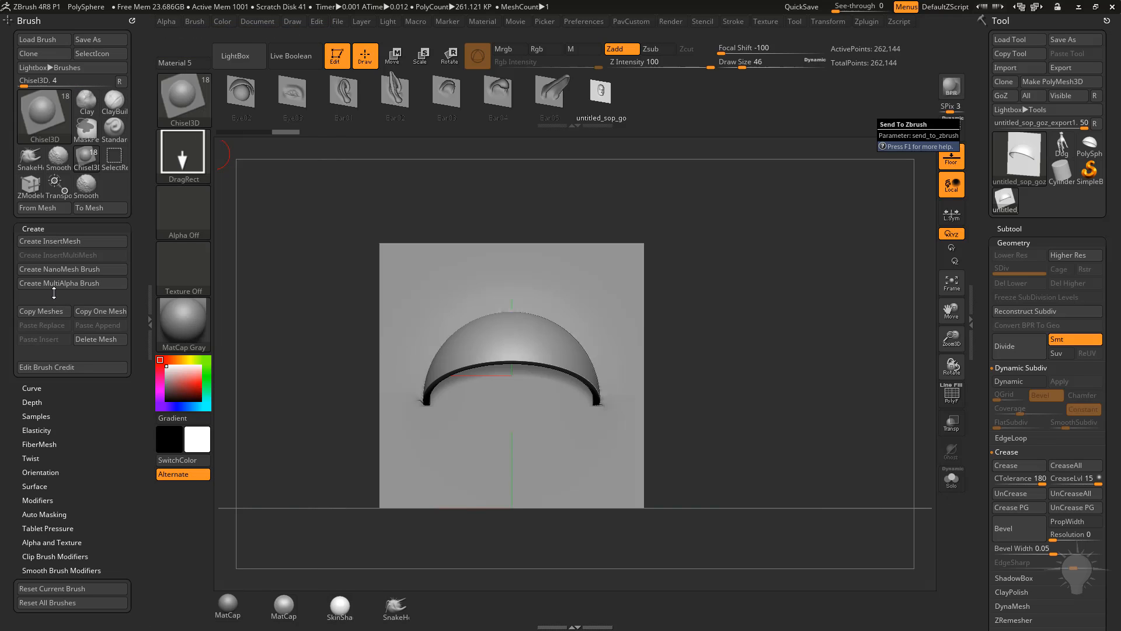
# Add the dome mesh to Chisel3D with Brush > From Mesh, test-stamp it and undo
pyautogui.click(37, 208)
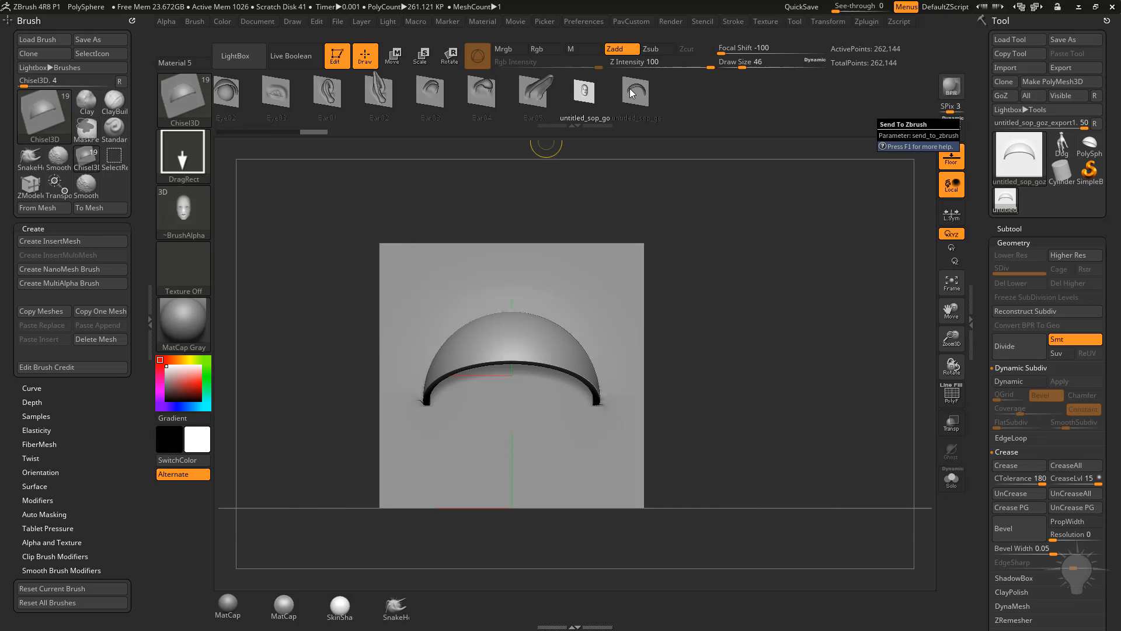
pyautogui.moveTo(543, 149); pyautogui.dragTo(432, 246)
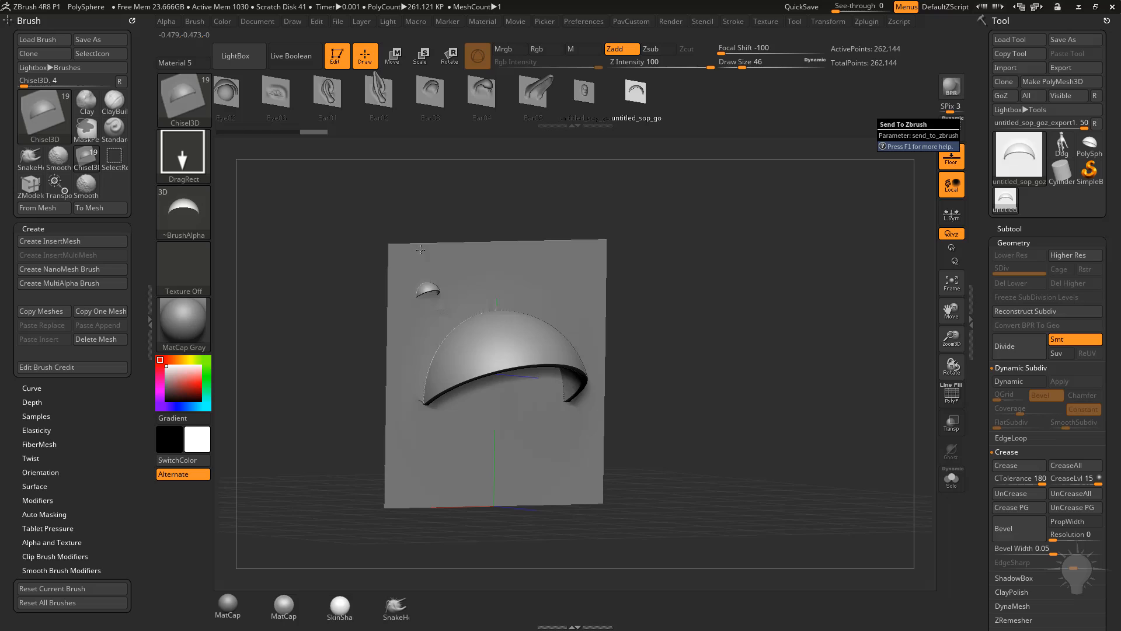
pyautogui.moveTo(479, 196); pyautogui.dragTo(692, 255)
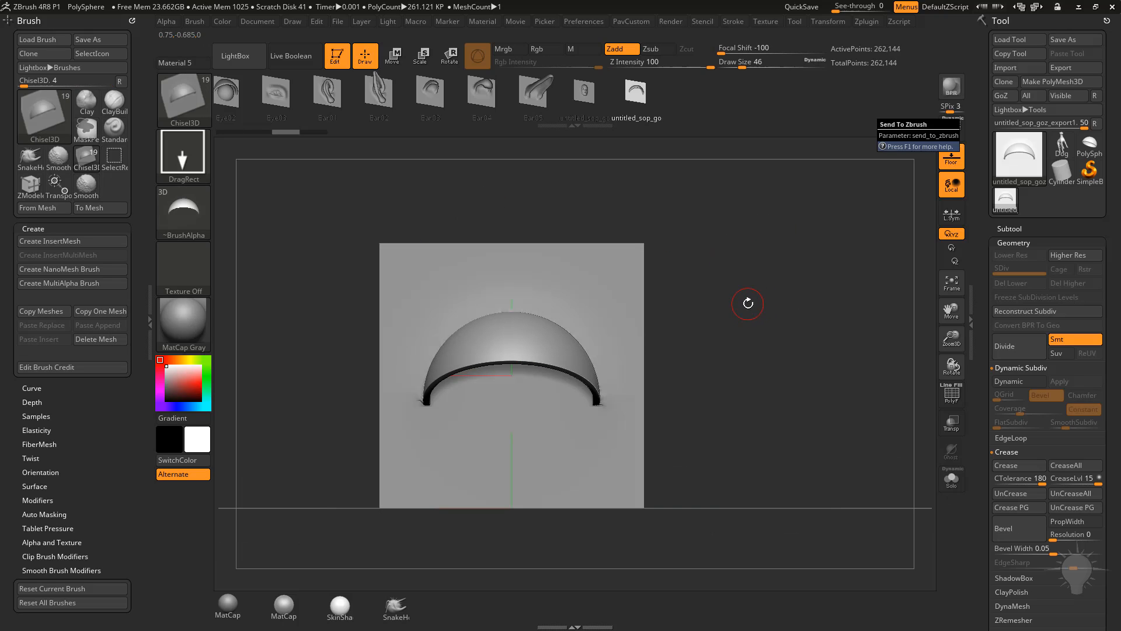
pyautogui.moveTo(421, 292); pyautogui.dragTo(438, 306)
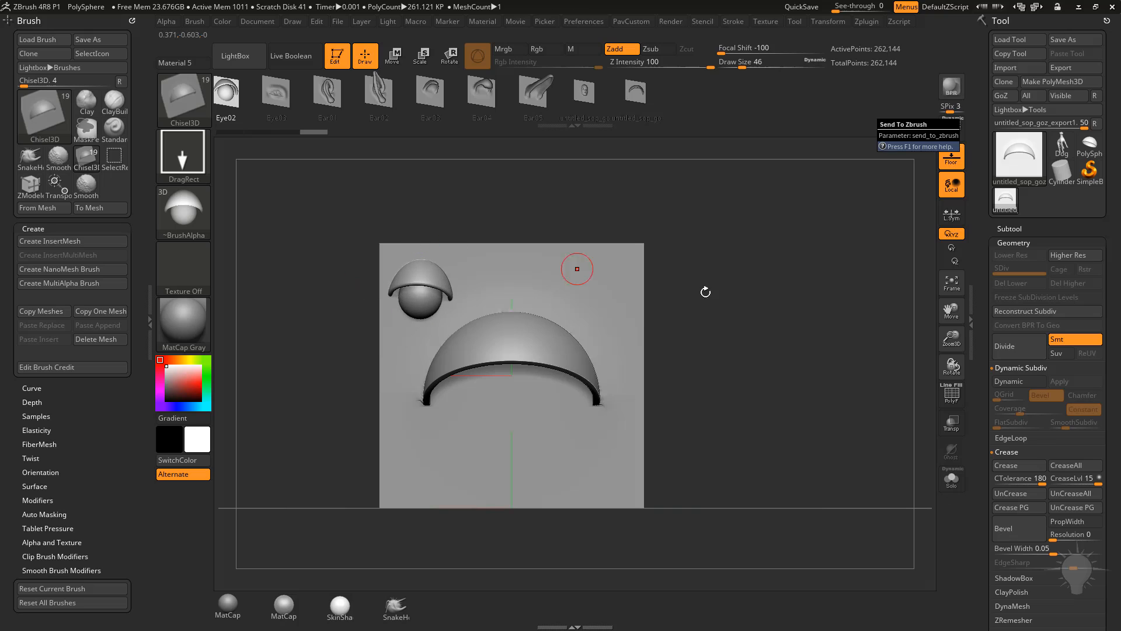
pyautogui.hotkey('ctrl', 'z')
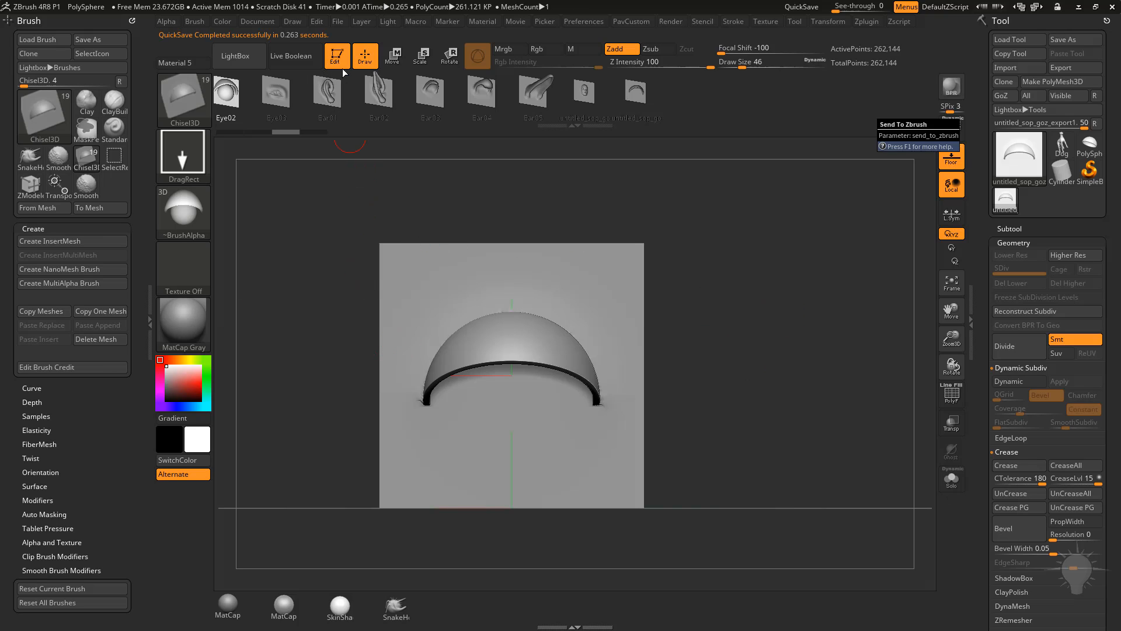
# Clear the canvas, draw a Sphere3D, enter Edit and convert it to PolyMesh3D
pyautogui.press('t')
pyautogui.hotkey('ctrl', 'n')
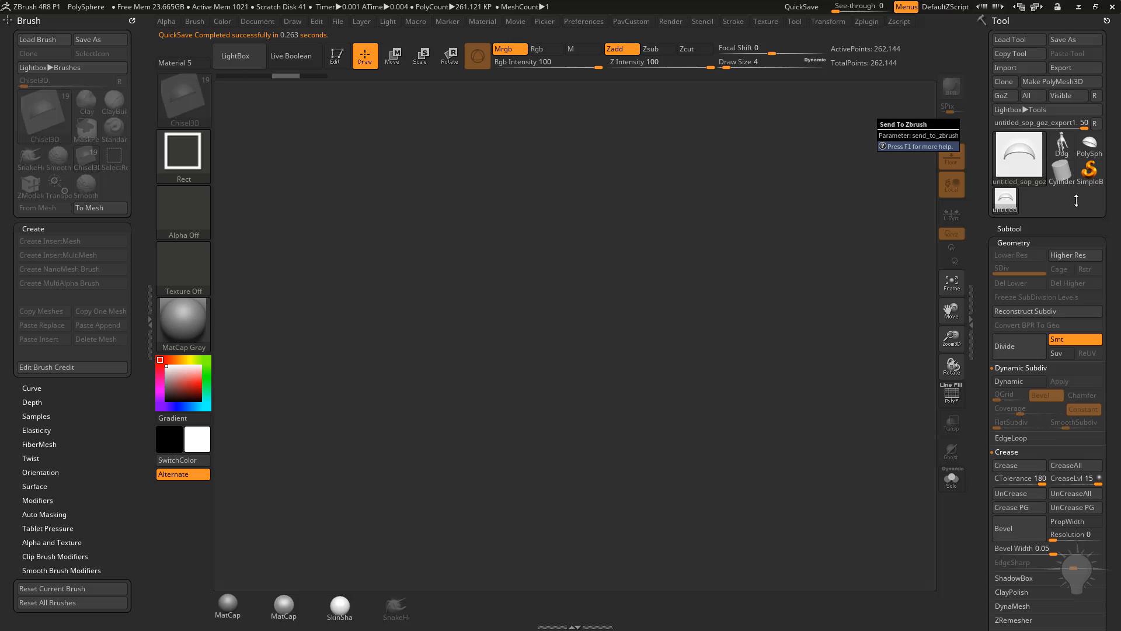
pyautogui.click(1020, 158)
pyautogui.click(667, 195)
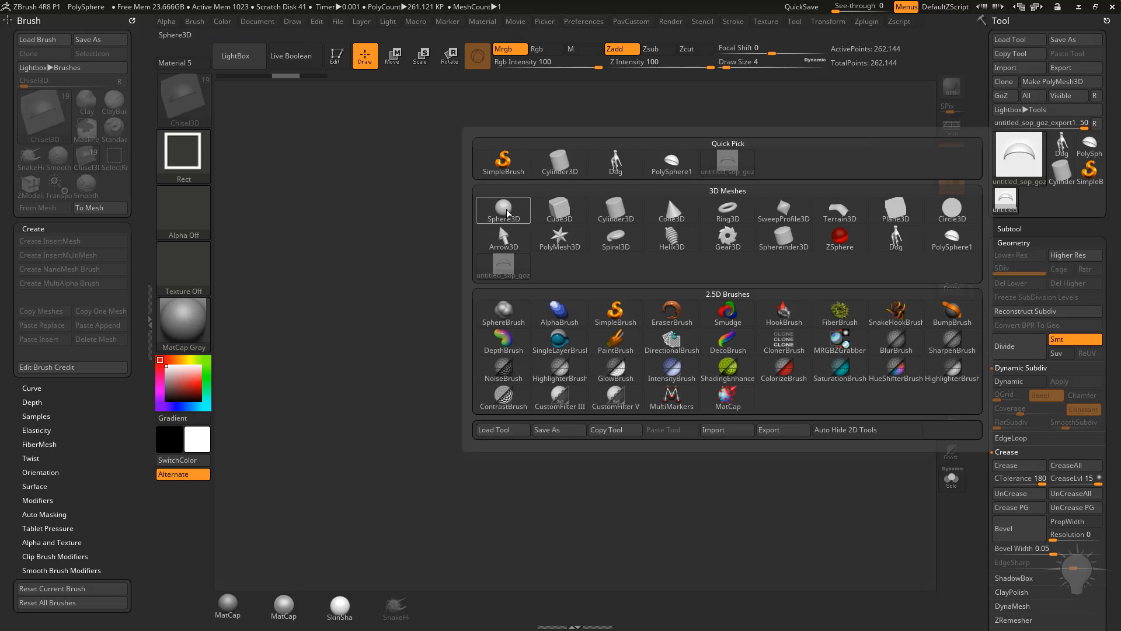
pyautogui.moveTo(516, 352); pyautogui.dragTo(507, 386)
pyautogui.click(334, 57)
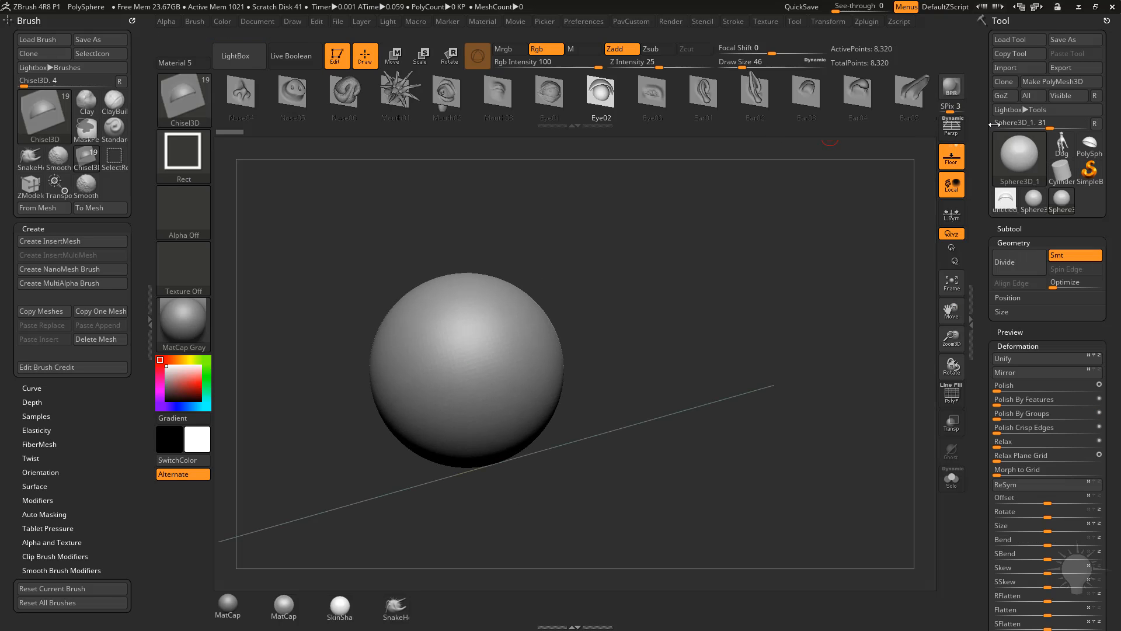
pyautogui.click(1052, 82)
pyautogui.press('f')
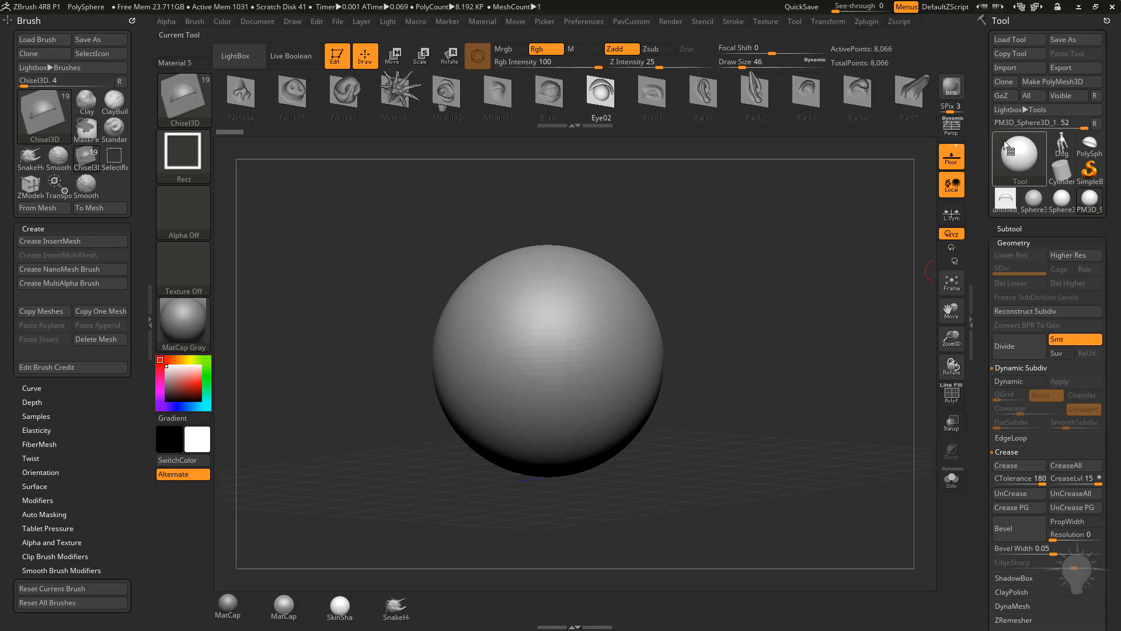
# Switch back to Houdini where the sphere arrives as GoZ_PM3D_Sphere3D_1
pyautogui.press('super')
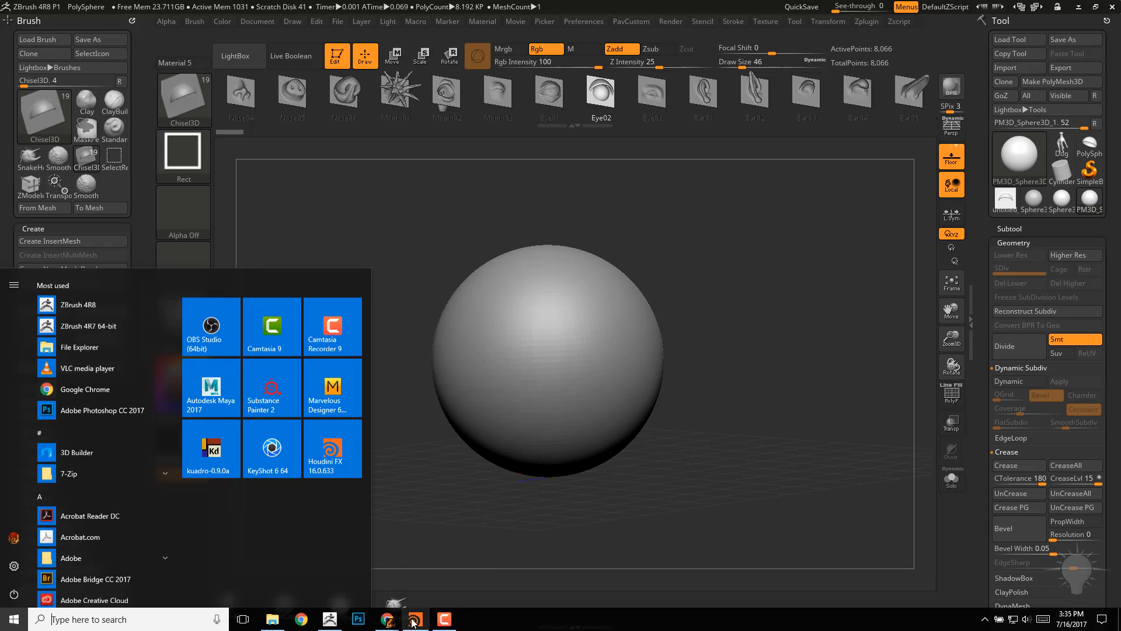
pyautogui.click(413, 620)
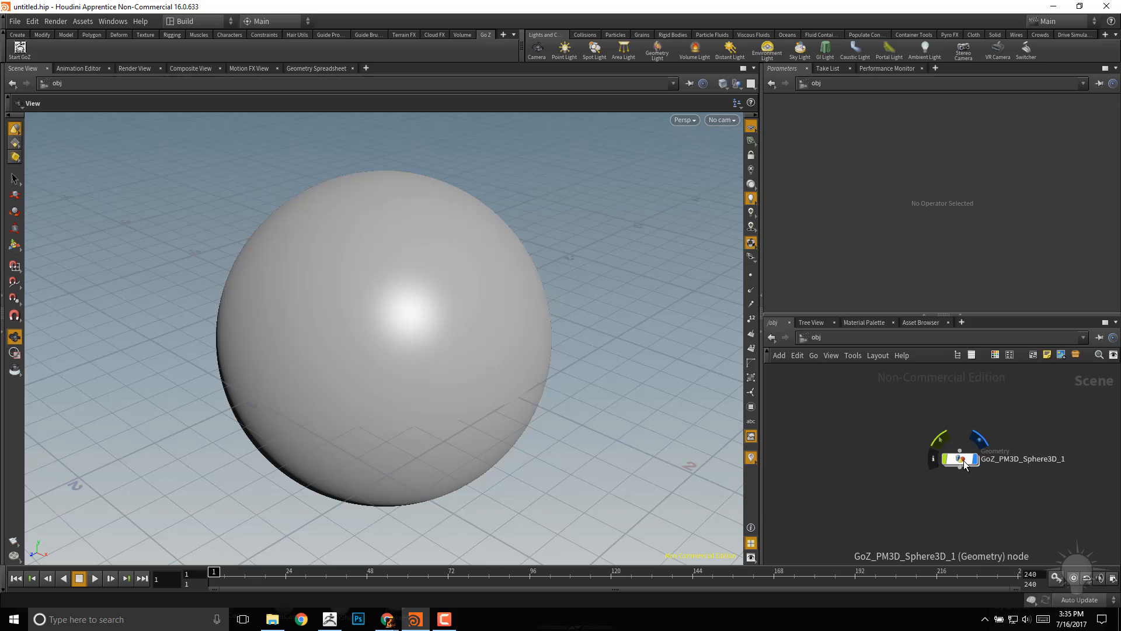
# Feed the imported sphere into a new Create Vector Displacement Plane node and display its result
pyautogui.doubleClick(960, 458)
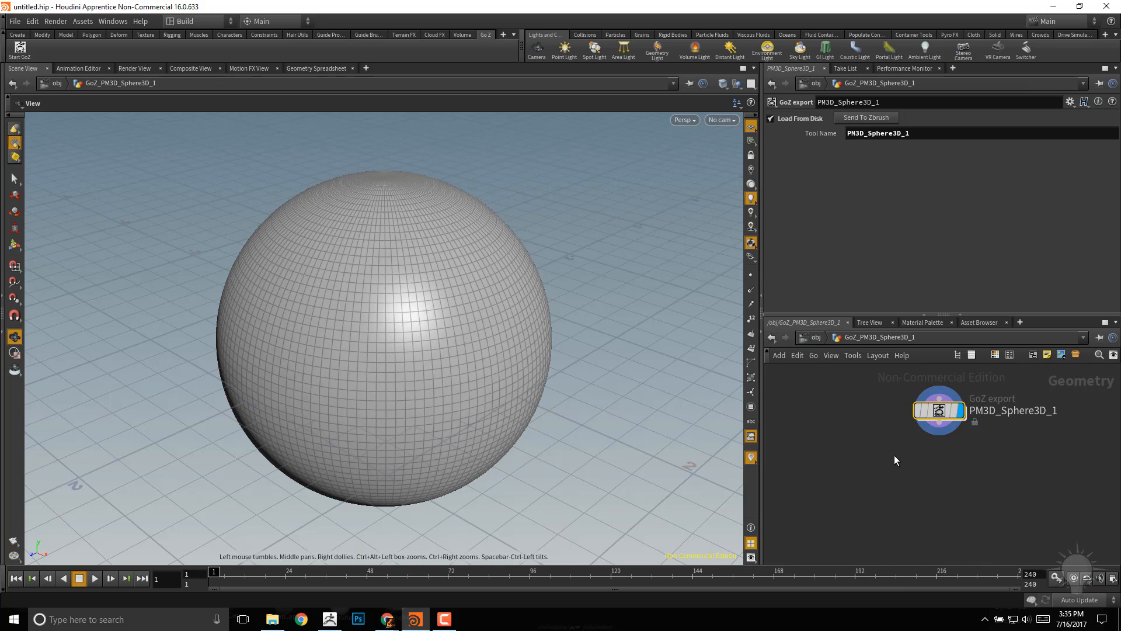
pyautogui.press('Tab')
pyautogui.write('vec')
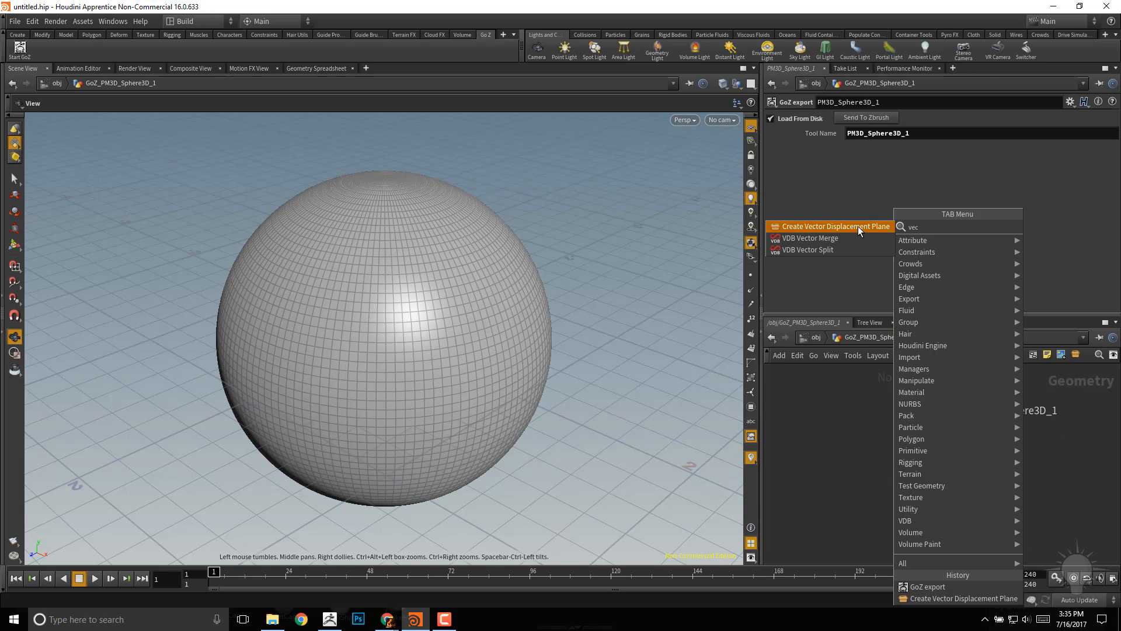
pyautogui.click(836, 227)
pyautogui.click(956, 490)
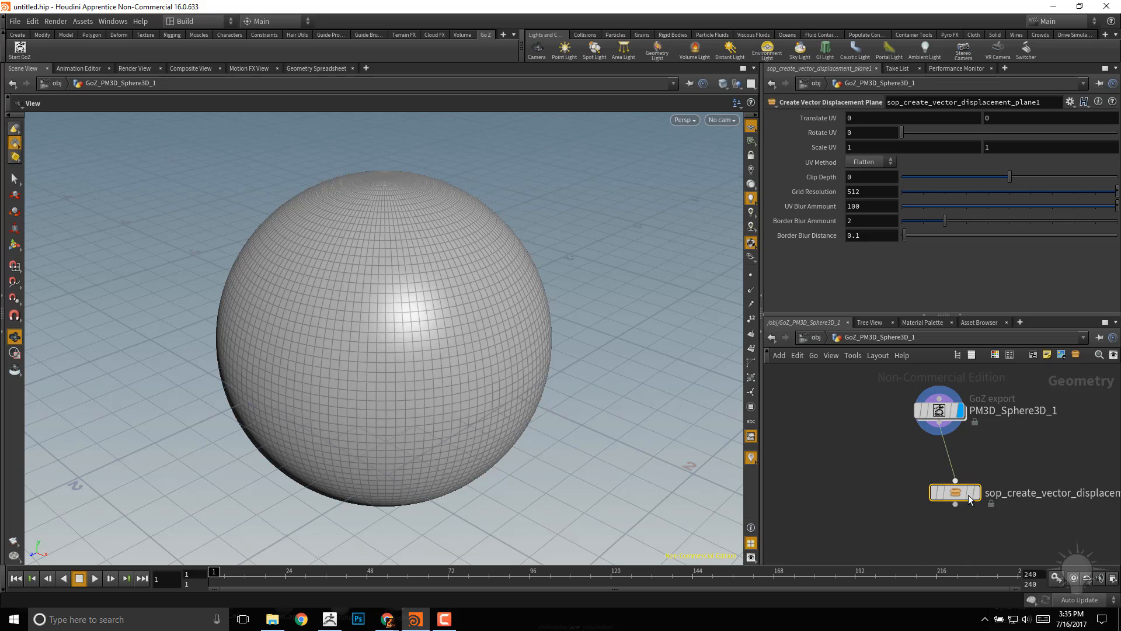
pyautogui.click(975, 492)
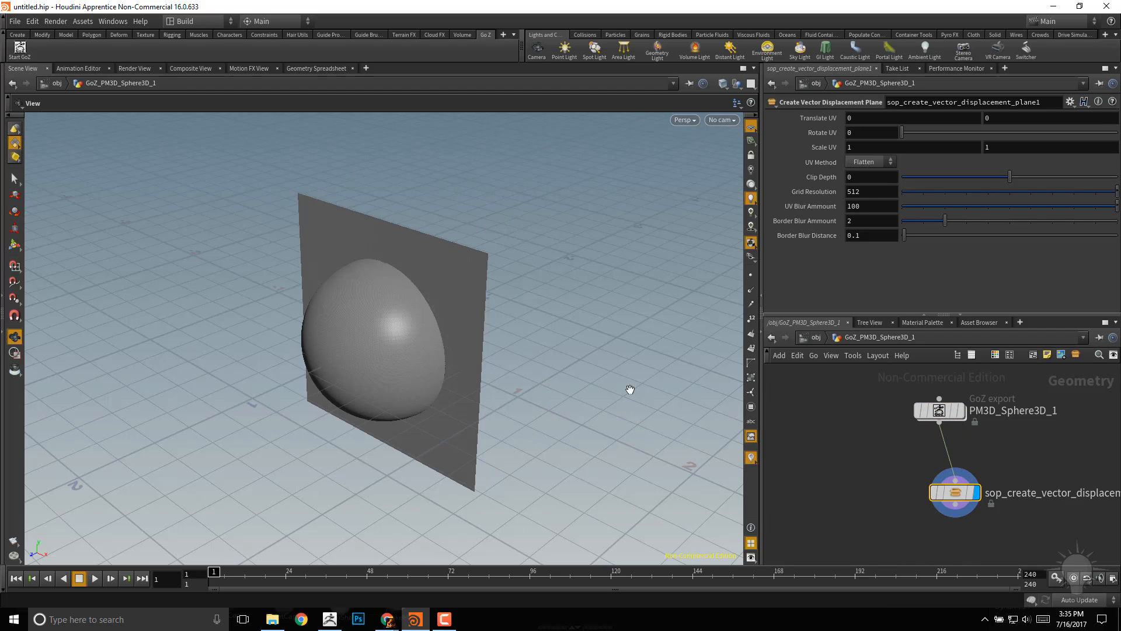
pyautogui.moveTo(625, 387); pyautogui.dragTo(467, 406)
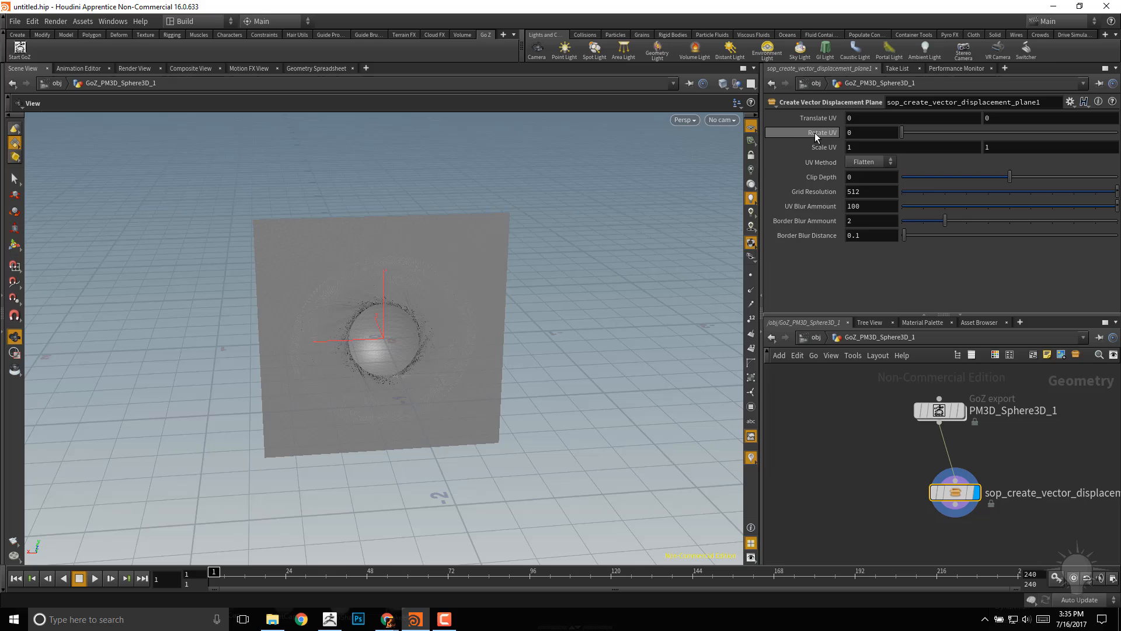
# Set the displacement plane's Rotate UV to 130 and inspect the sphere bulging from the plane
pyautogui.moveTo(816, 135); pyautogui.dragTo(815, 113, button='middle')
pyautogui.moveTo(1018, 123); pyautogui.dragTo(1113, 123, button='middle')
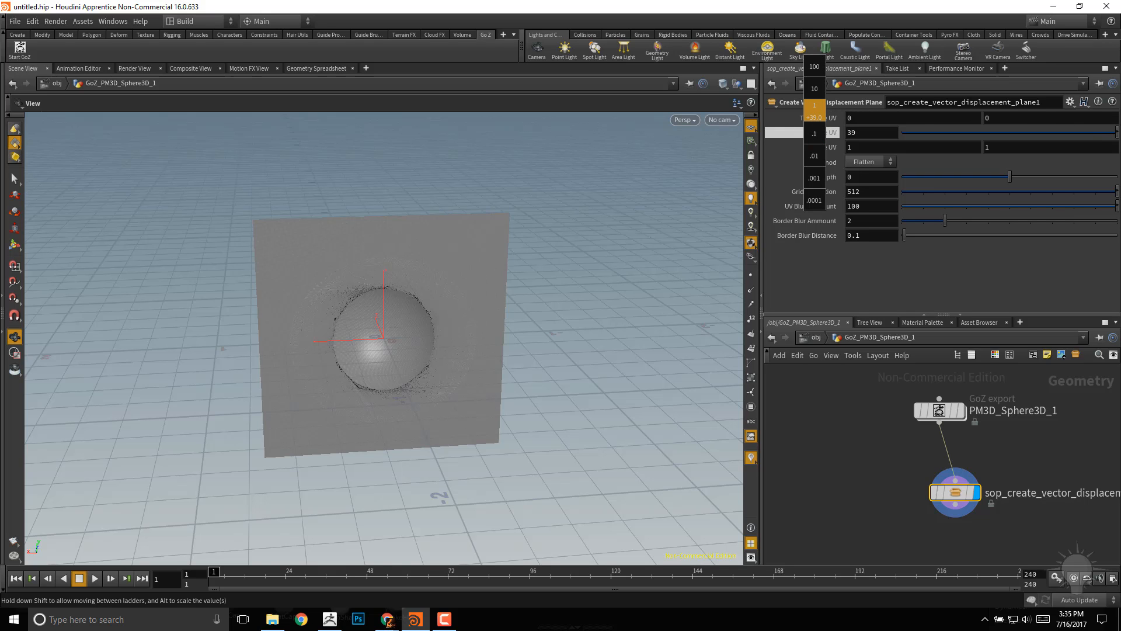
pyautogui.moveTo(439, 263)
pyautogui.mouseDown()
pyautogui.moveTo(583, 161)
pyautogui.moveTo(605, 166)
pyautogui.mouseUp()
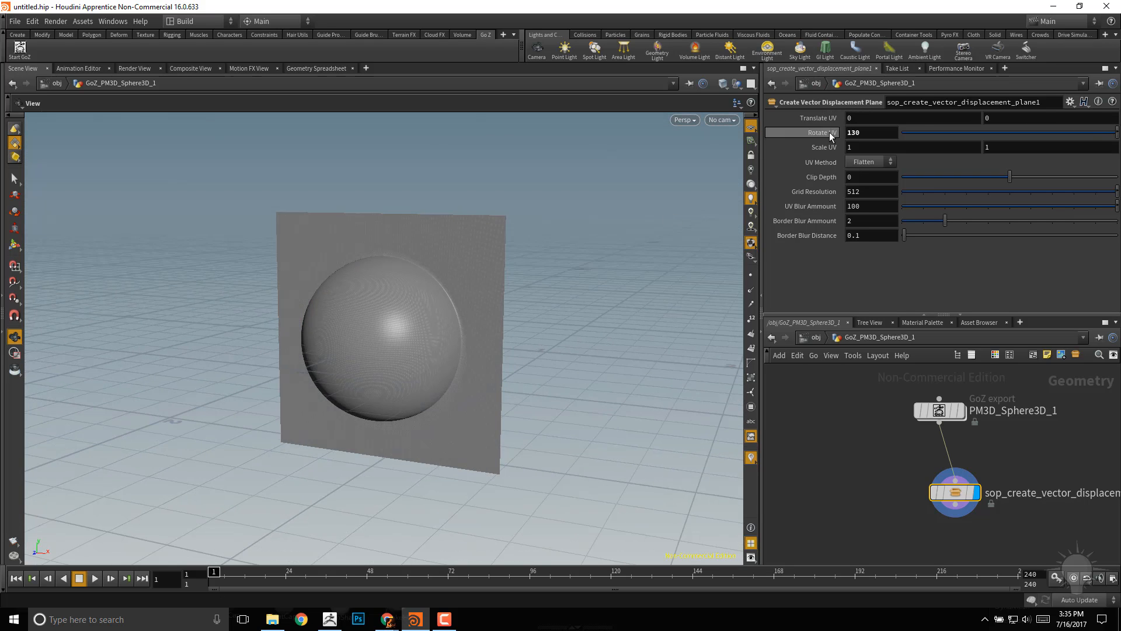
pyautogui.moveTo(493, 231); pyautogui.dragTo(639, 263, button='right')
pyautogui.moveTo(705, 252); pyautogui.dragTo(740, 267)
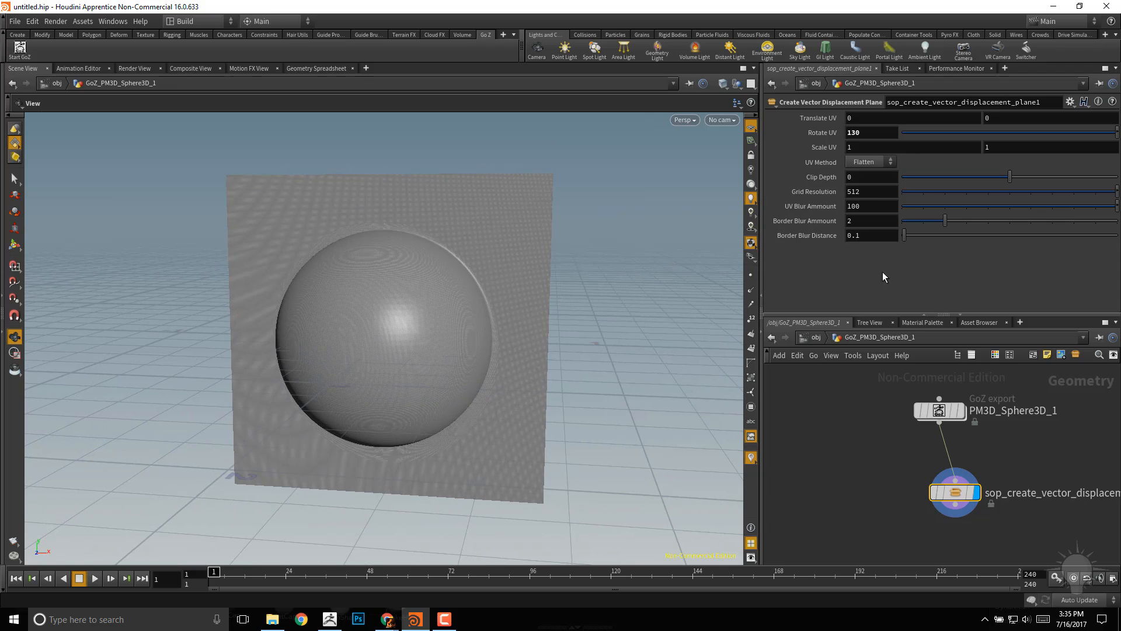
pyautogui.moveTo(948, 496); pyautogui.dragTo(938, 472)
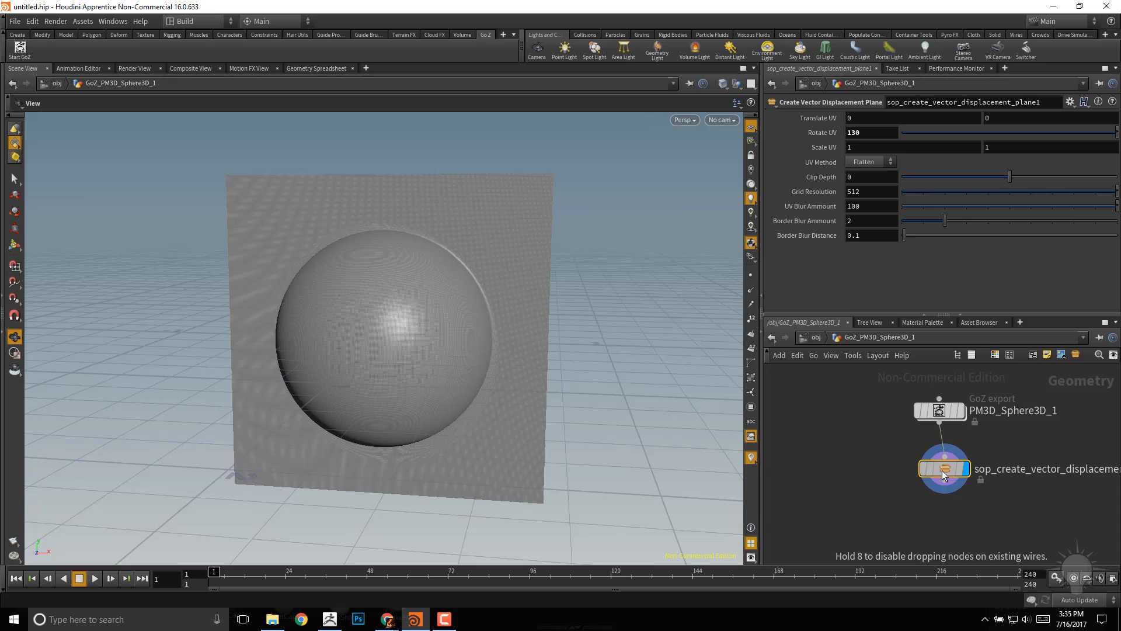
# Append a GoZ export node after the displacement plane and send the mesh to ZBrush
pyautogui.press('Tab')
pyautogui.write('go')
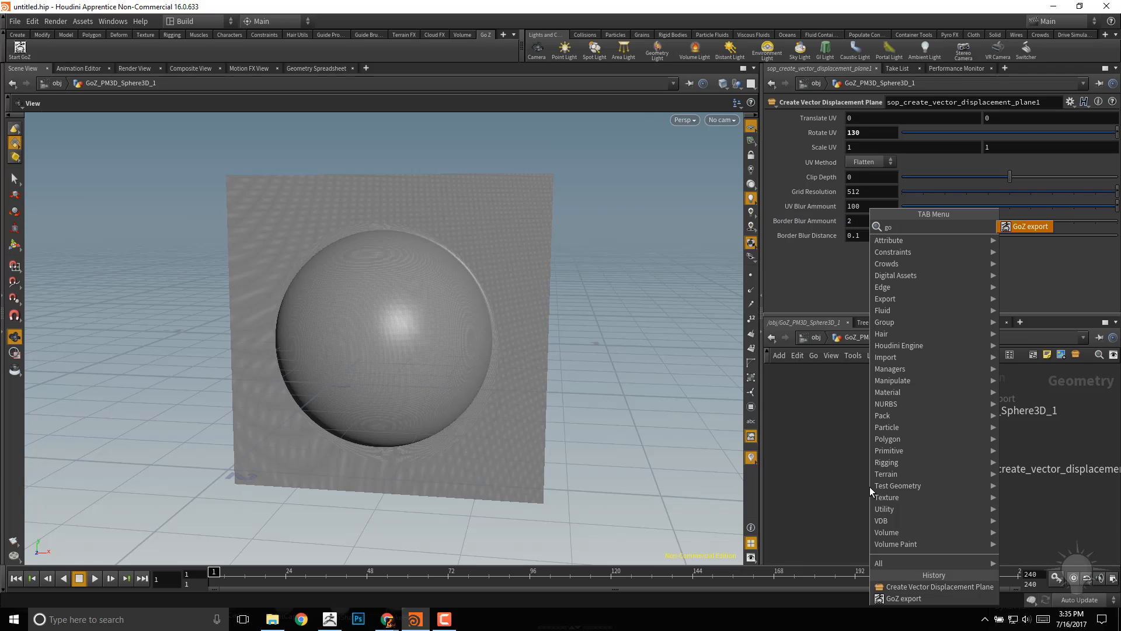
pyautogui.click(1017, 229)
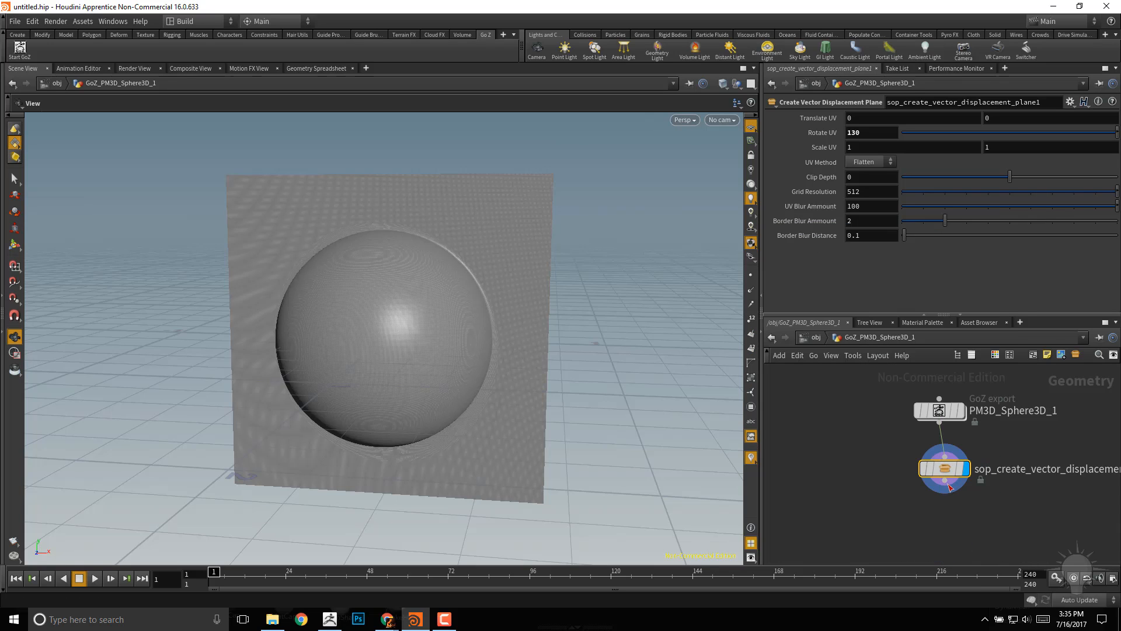
pyautogui.click(945, 522)
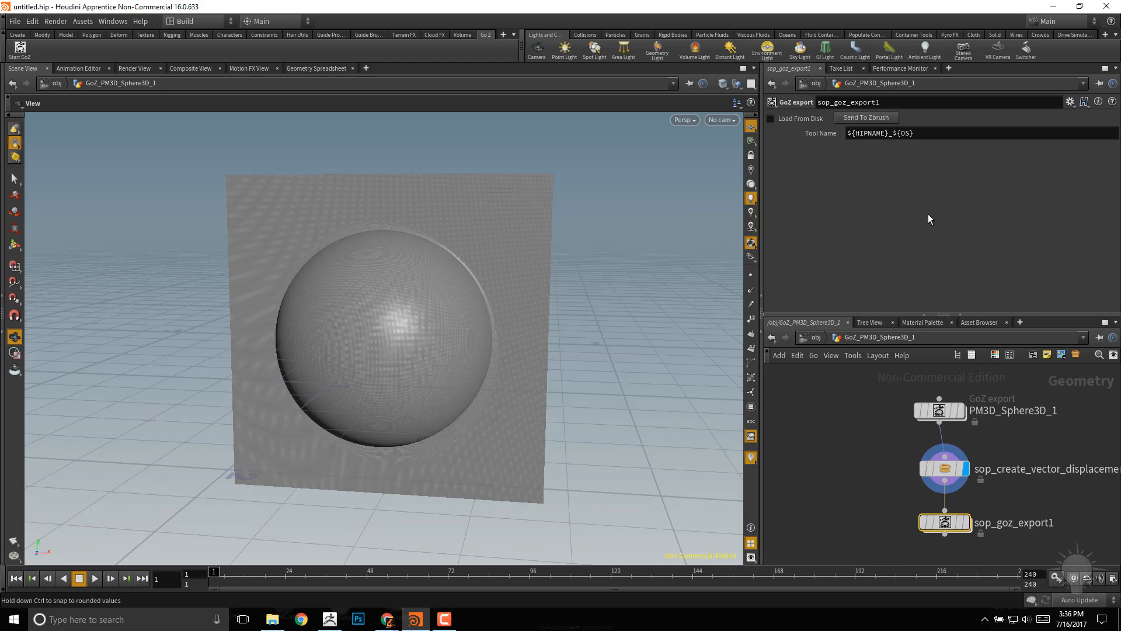
pyautogui.click(864, 119)
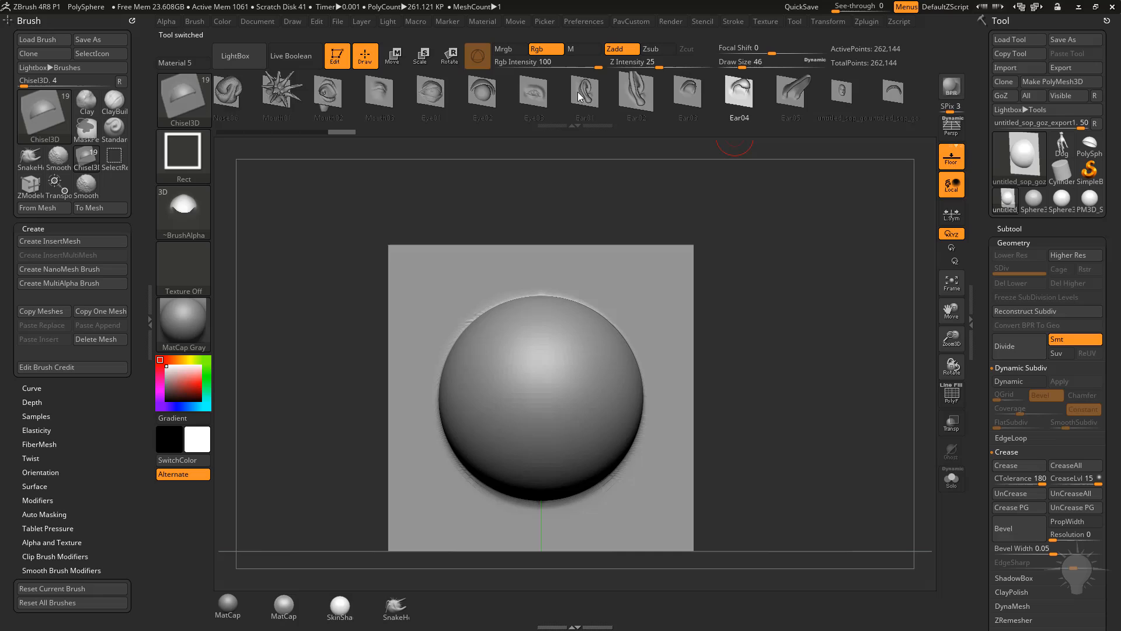
# Add the imported sphere plane to Chisel3D via Brush > From Mesh
pyautogui.moveTo(745, 92); pyautogui.dragTo(434, 99)
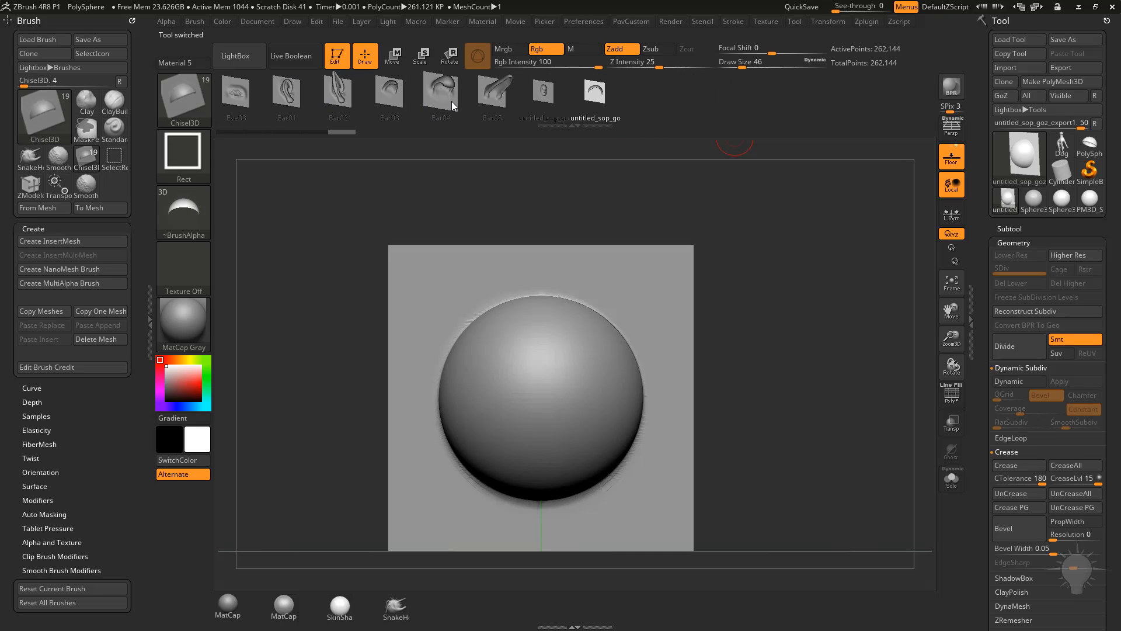
pyautogui.click(39, 208)
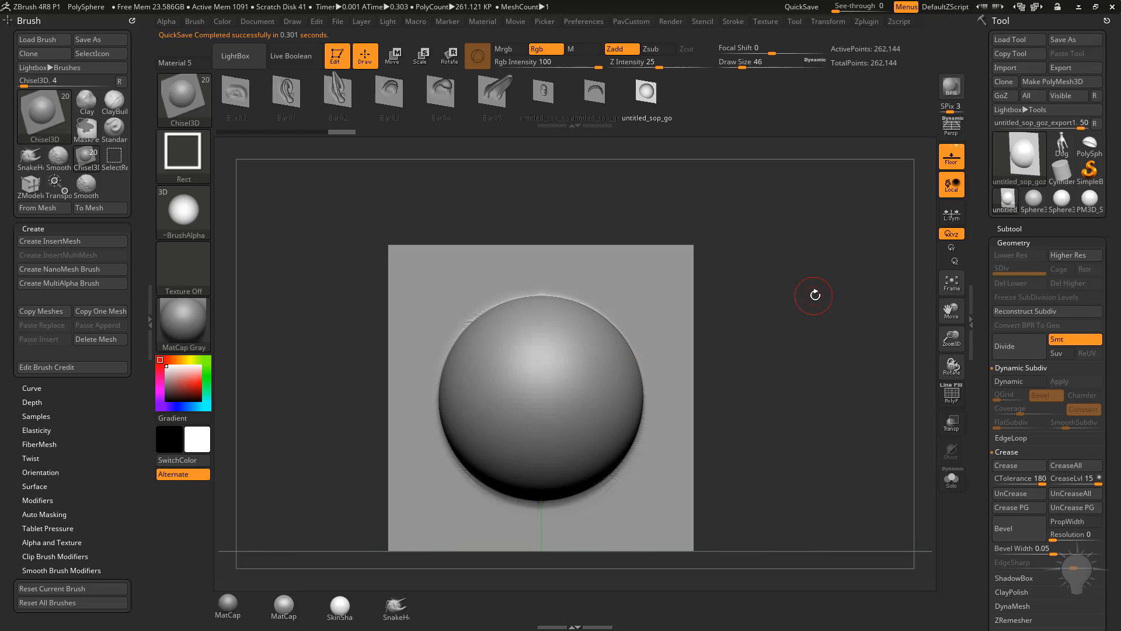
# Load Brush3DTemplate.ZPR from LightBox, discarding changes, and raise Z Intensity to 100
pyautogui.press(',')
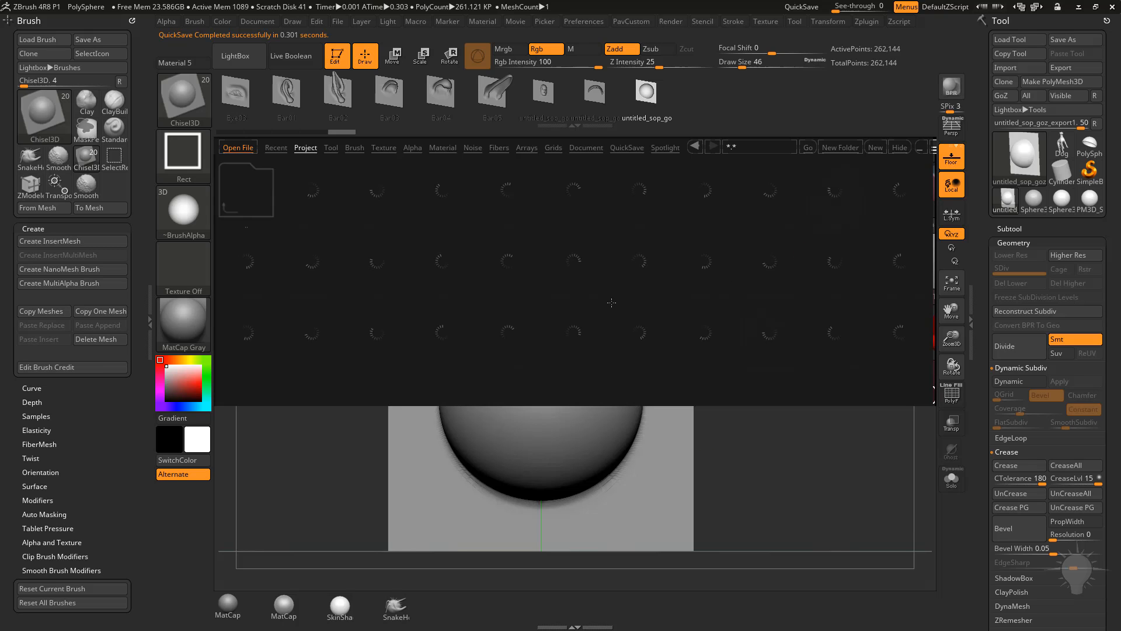
pyautogui.doubleClick(367, 255)
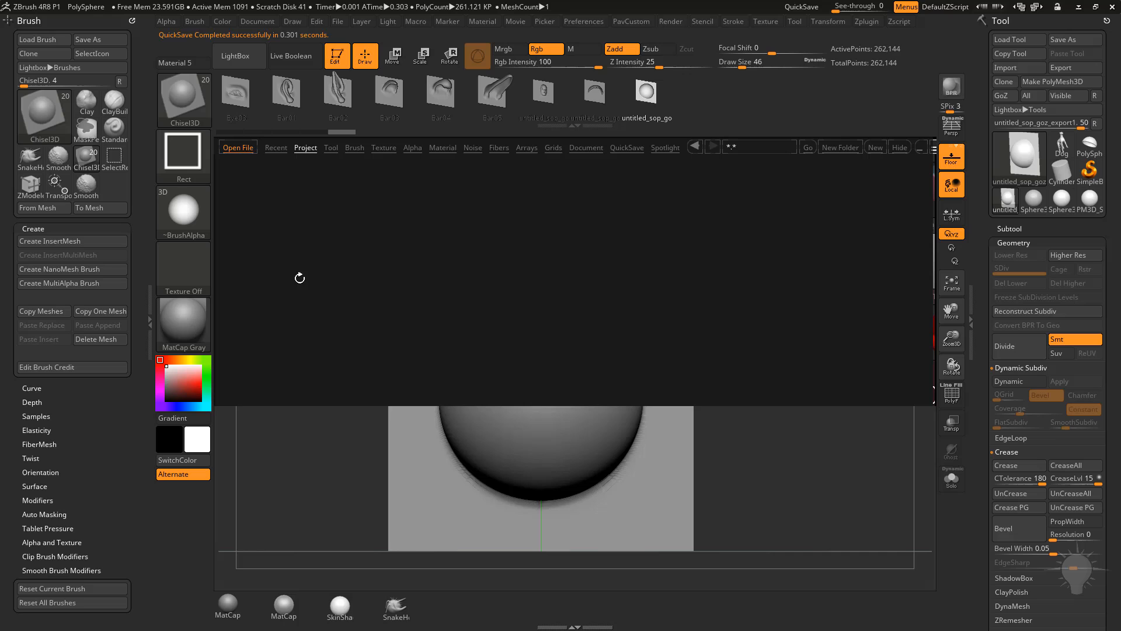
pyautogui.doubleClick(246, 261)
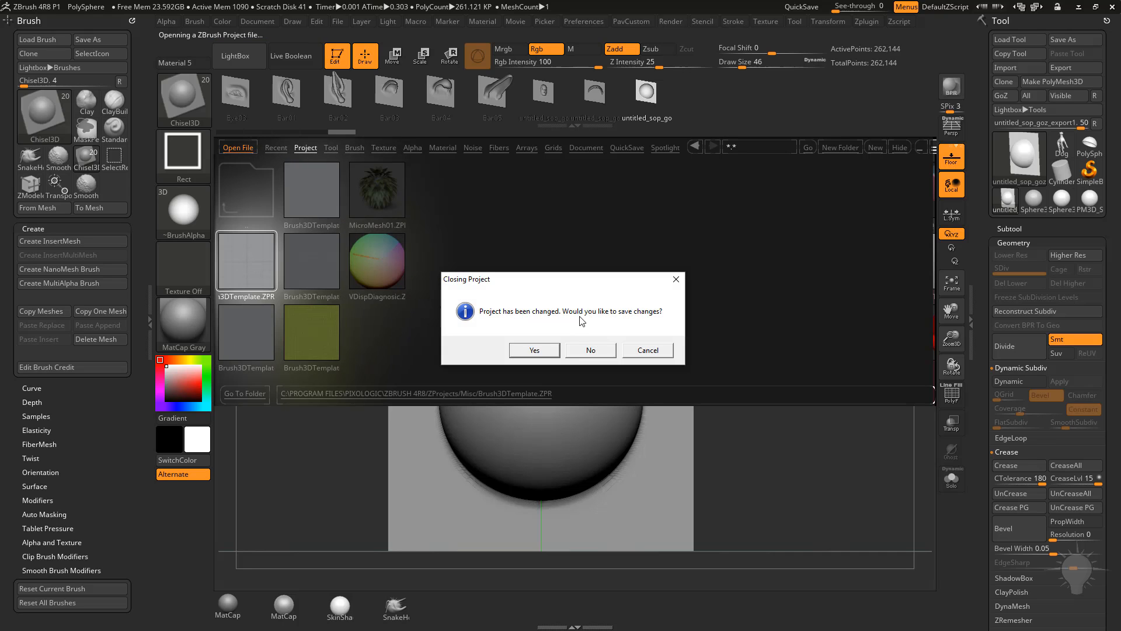
pyautogui.click(590, 351)
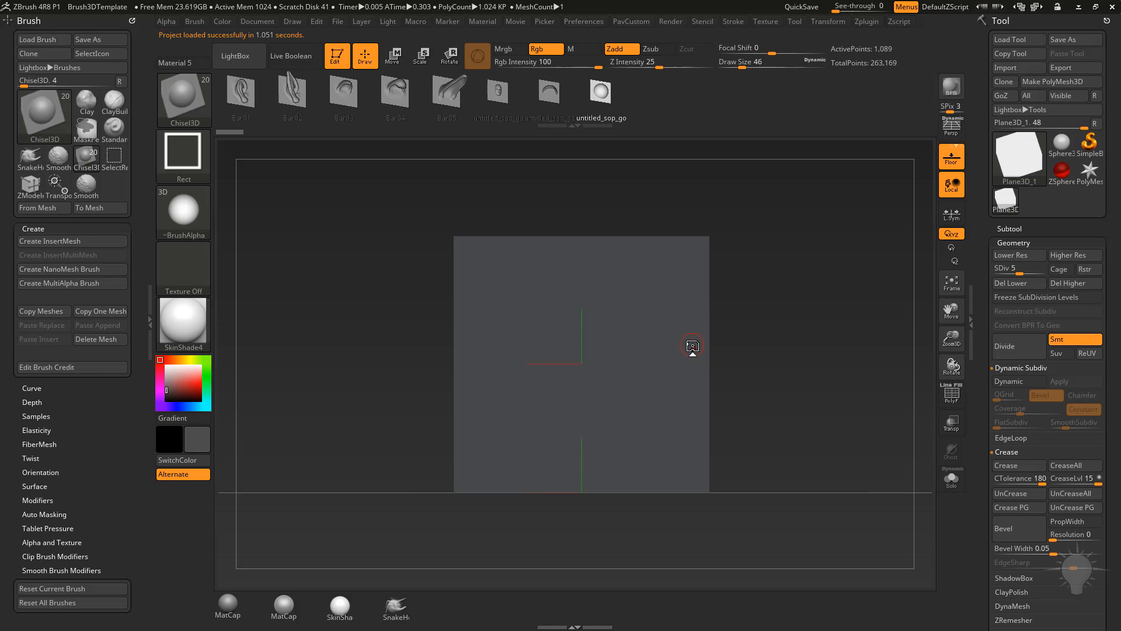
pyautogui.scroll(2, 824, 281)
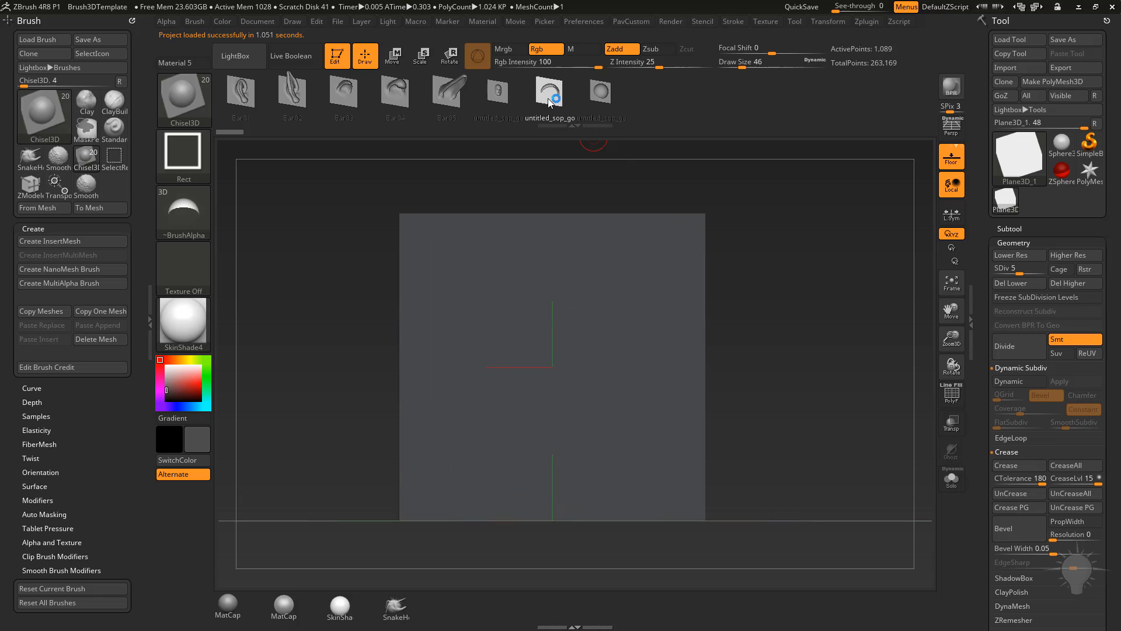
pyautogui.moveTo(659, 63)
pyautogui.mouseDown()
pyautogui.moveTo(711, 65)
pyautogui.moveTo(712, 51)
pyautogui.mouseUp()
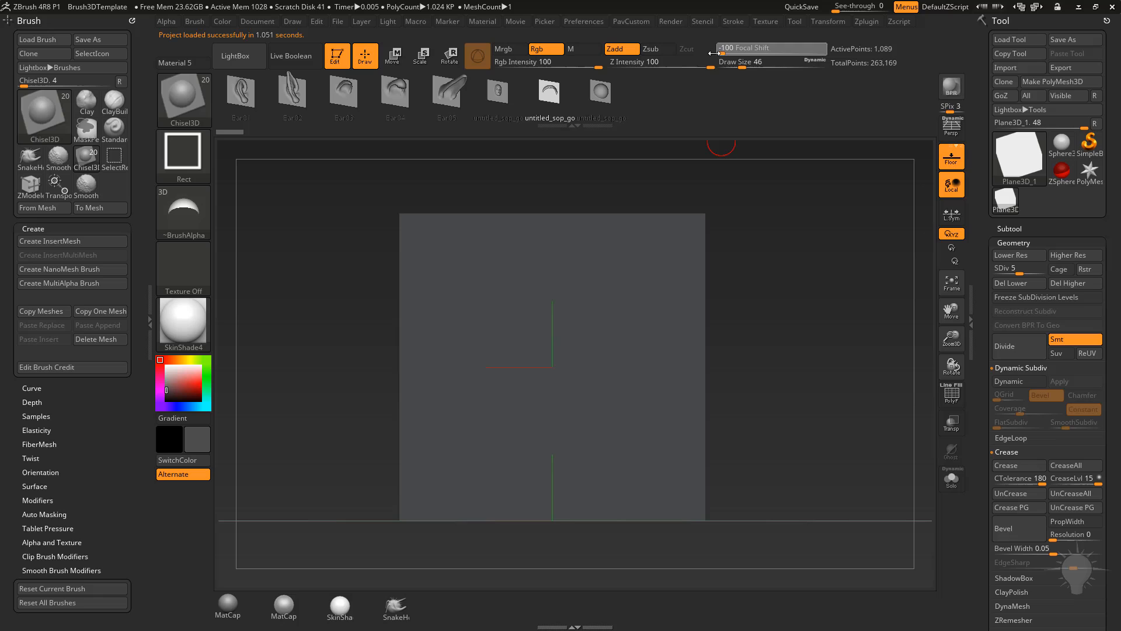
# Set the stroke to DragRect and subdivide the template plane to SDiv 9
pyautogui.click(184, 156)
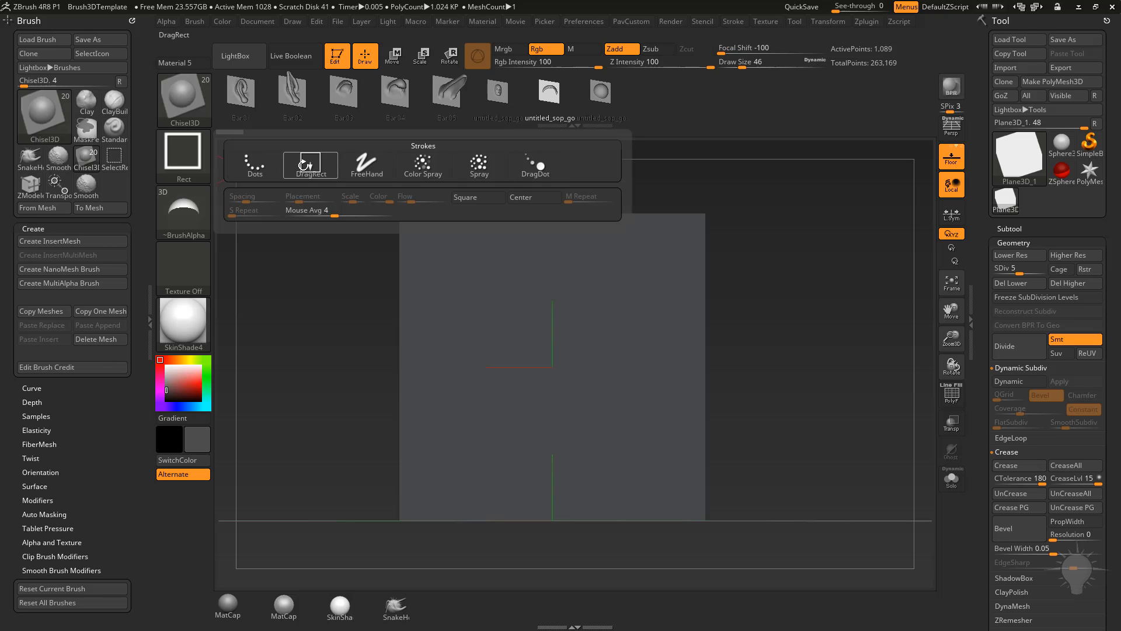
pyautogui.click(254, 166)
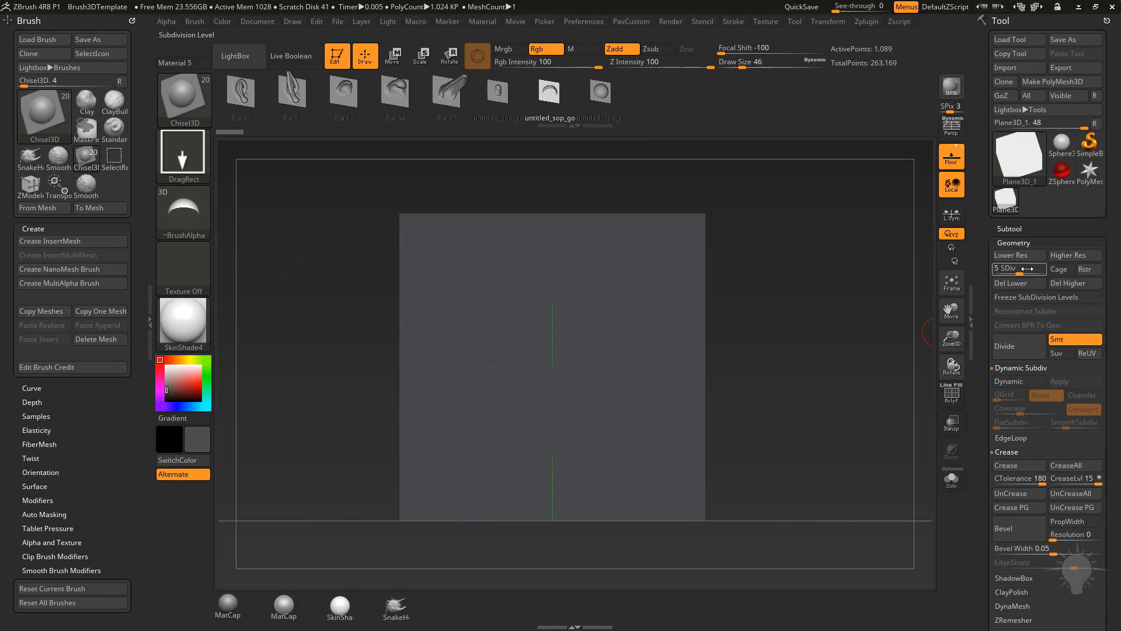
pyautogui.moveTo(1034, 269); pyautogui.dragTo(1054, 266)
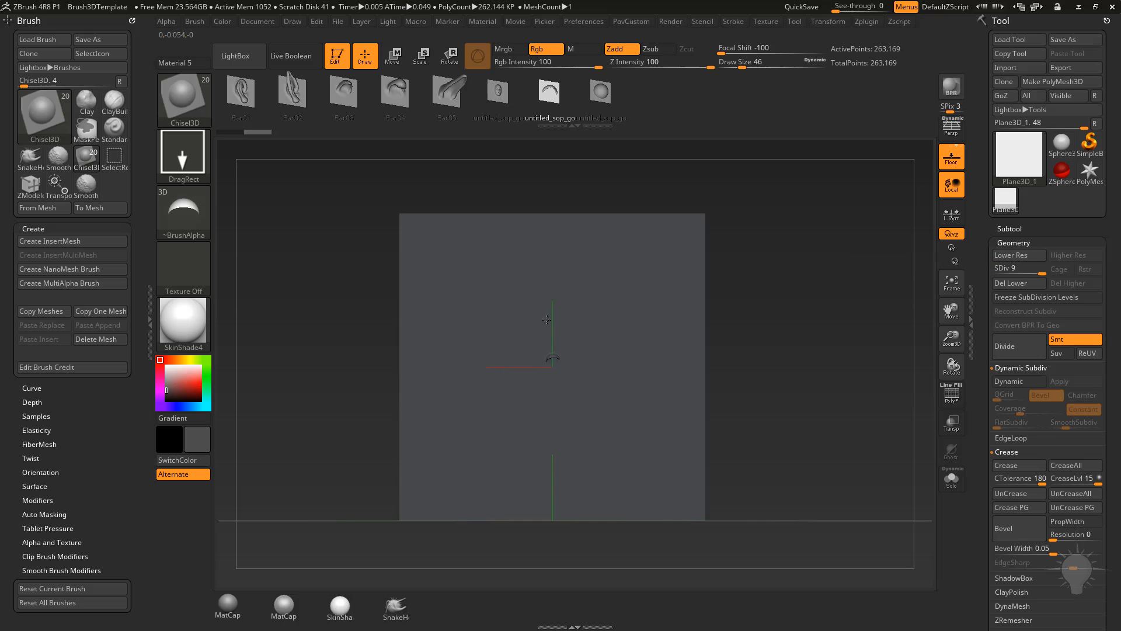
# Stamp the dome at the plane centre and set Relax Plane Grid to 0
pyautogui.moveTo(547, 320); pyautogui.dragTo(770, 362)
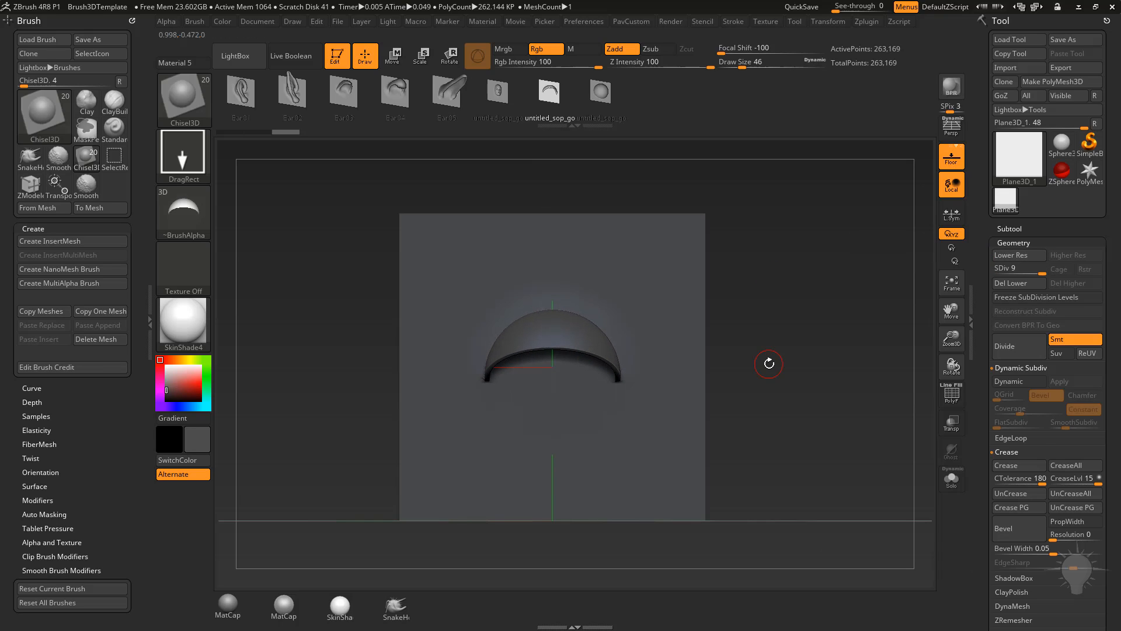
pyautogui.moveTo(980, 415); pyautogui.dragTo(985, 289)
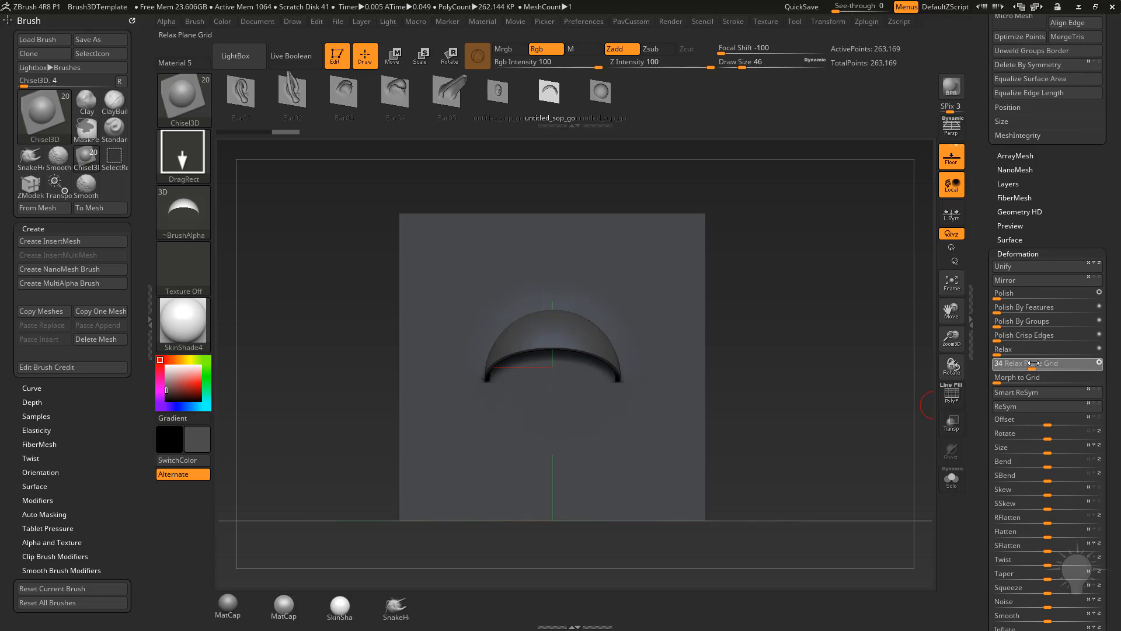
pyautogui.moveTo(1016, 364); pyautogui.dragTo(1034, 363)
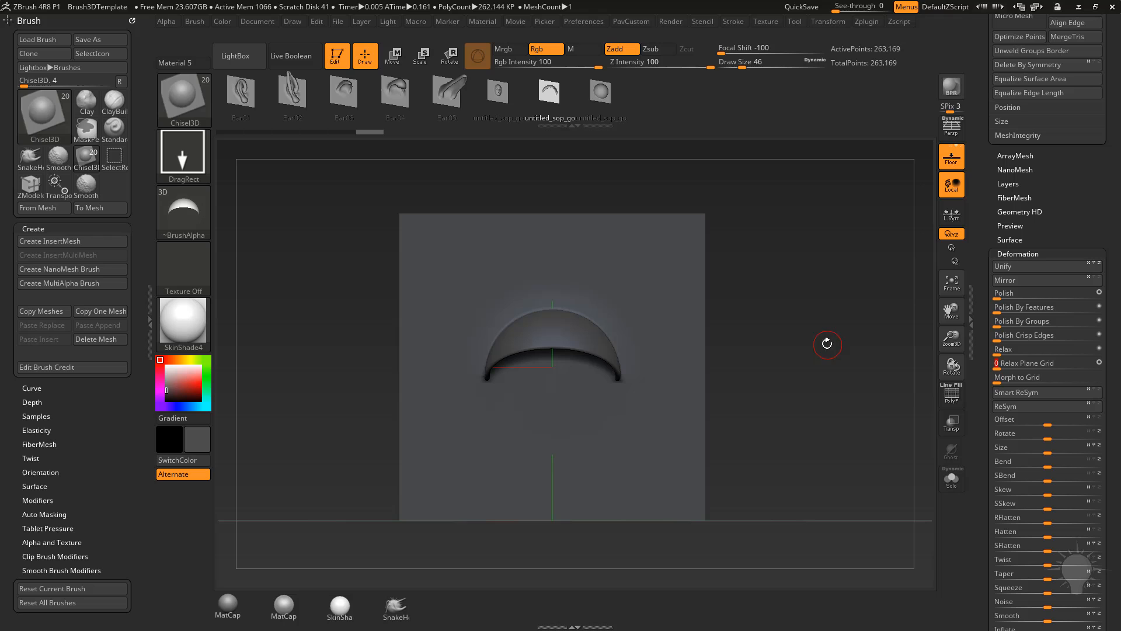
# Switch to the sphere mesh, mask the dome, and stamp a sphere beneath it
pyautogui.press('Down')
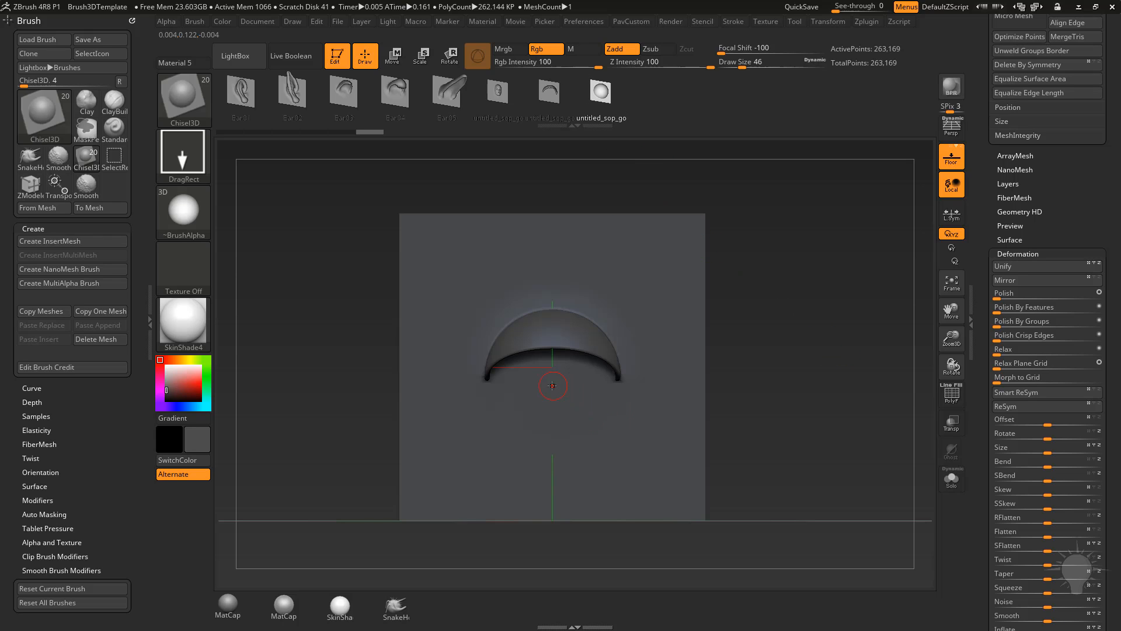
pyautogui.press('f')
pyautogui.keyDown('ctrl'); pyautogui.moveTo(418, 269); pyautogui.dragTo(668, 380); pyautogui.keyUp('ctrl')
pyautogui.keyDown('ctrl'); pyautogui.moveTo(371, 203); pyautogui.dragTo(669, 384); pyautogui.keyUp('ctrl')
pyautogui.press('f')
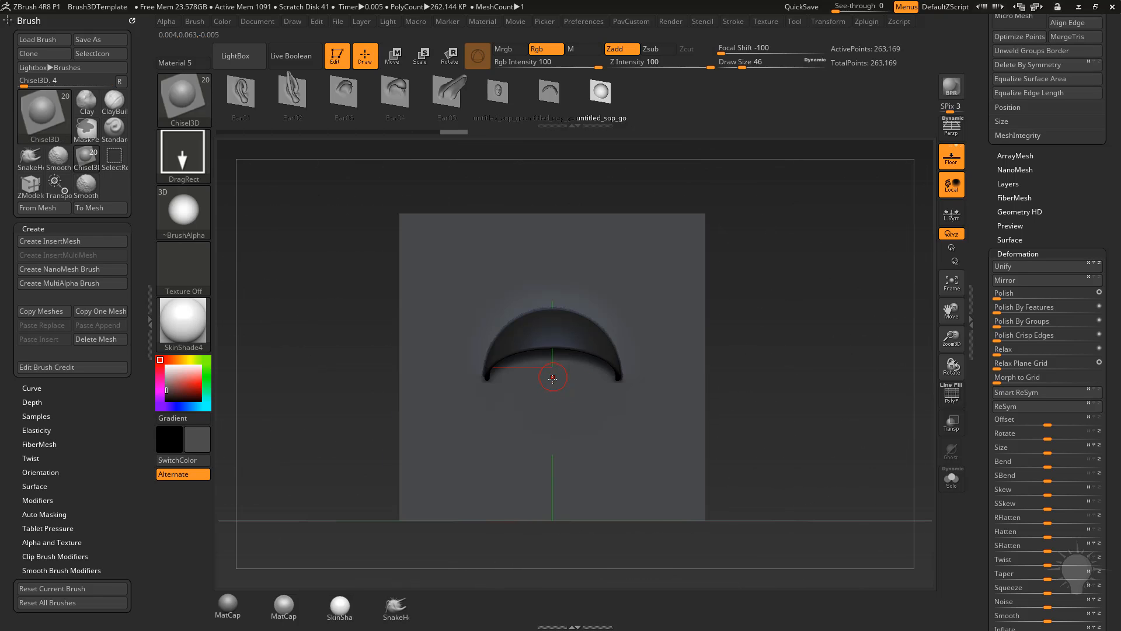
pyautogui.moveTo(553, 378); pyautogui.dragTo(552, 289)
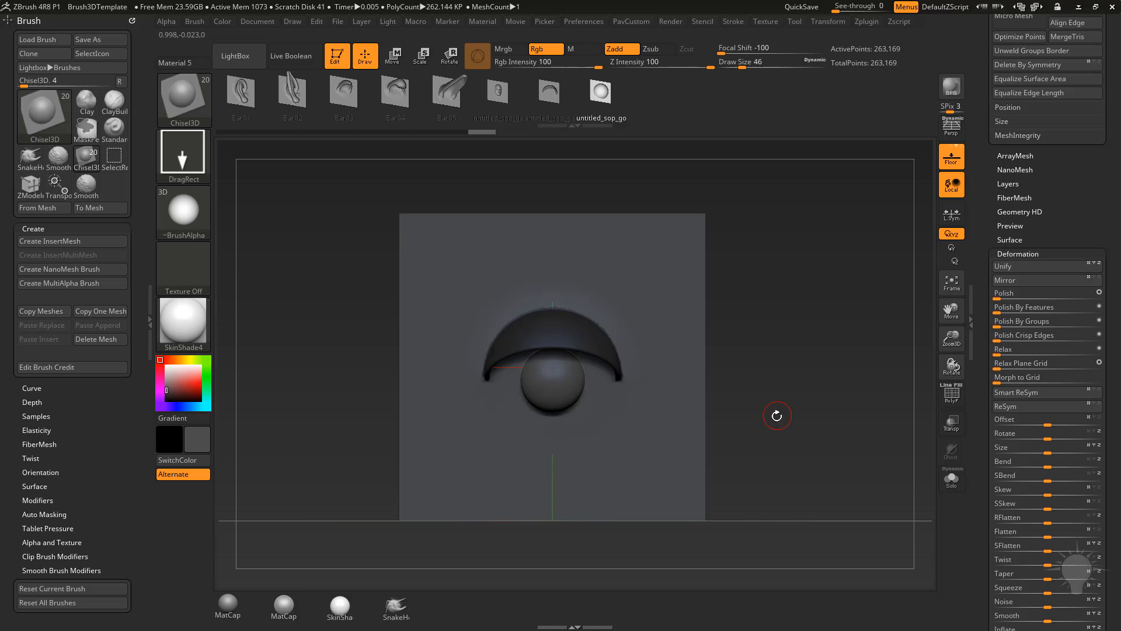
pyautogui.moveTo(777, 416); pyautogui.dragTo(771, 386)
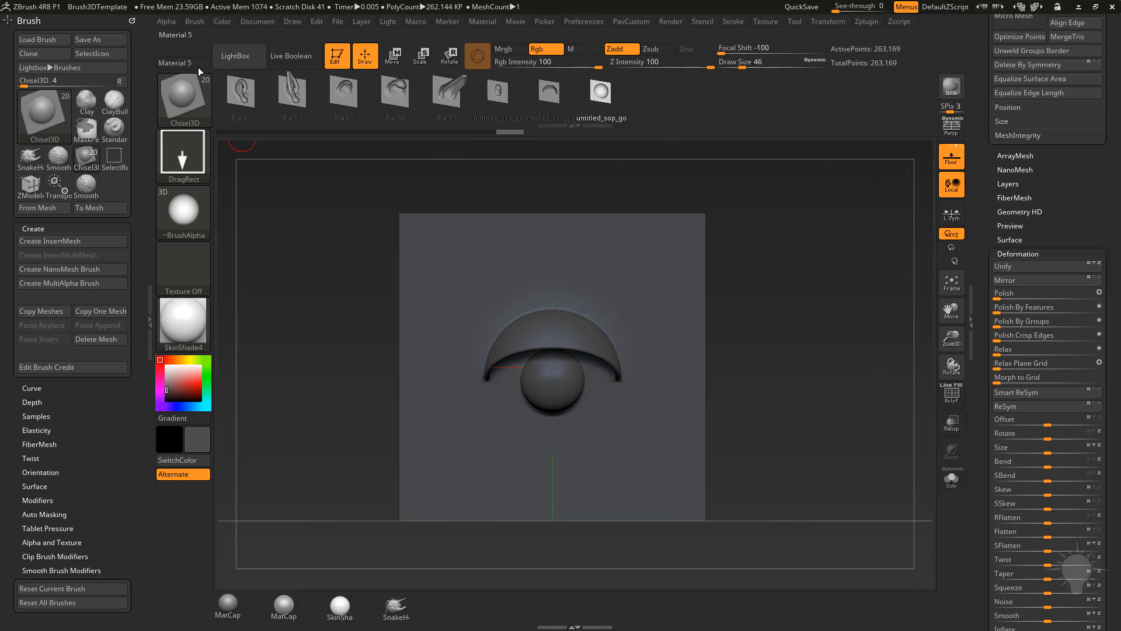
# Save the combined dome-and-sphere into Chisel3D with Brush > From Mesh
pyautogui.click(193, 22)
pyautogui.click(228, 246)
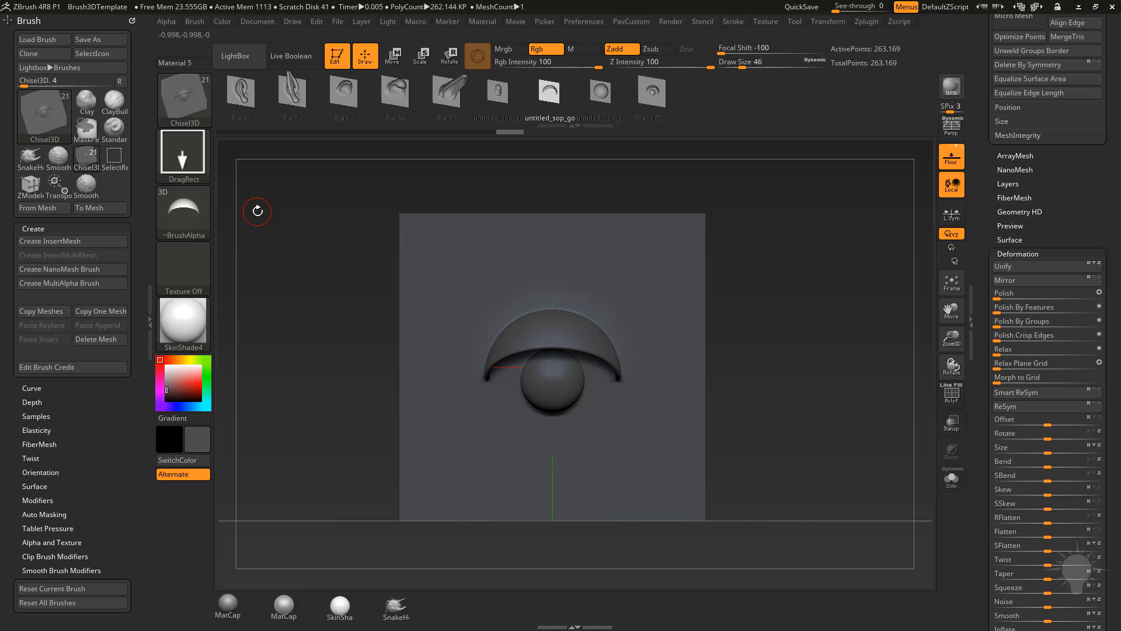
# Delete two unwanted brush meshes and undo the sphere stamp, leaving only the dome
pyautogui.click(87, 338)
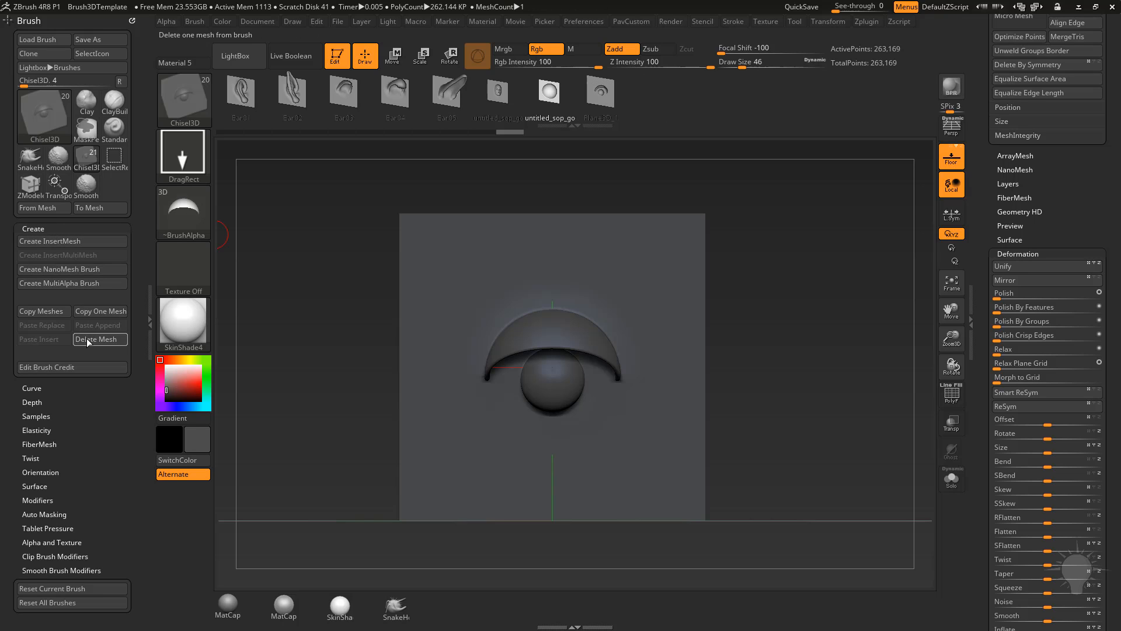
pyautogui.click(87, 339)
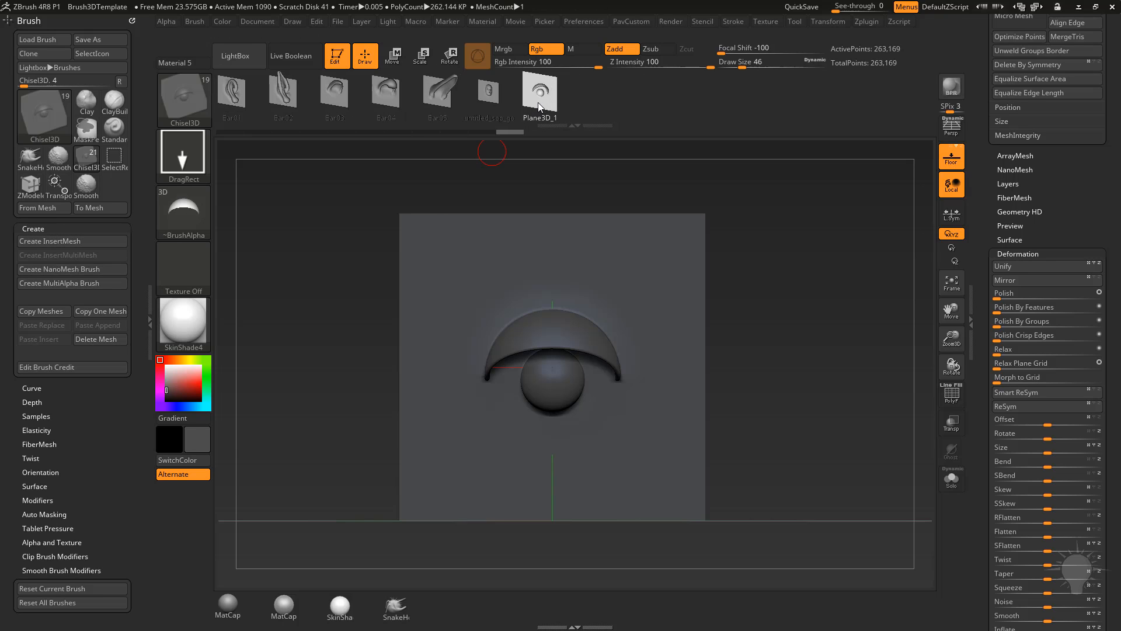
pyautogui.hotkey('ctrl', 'z')
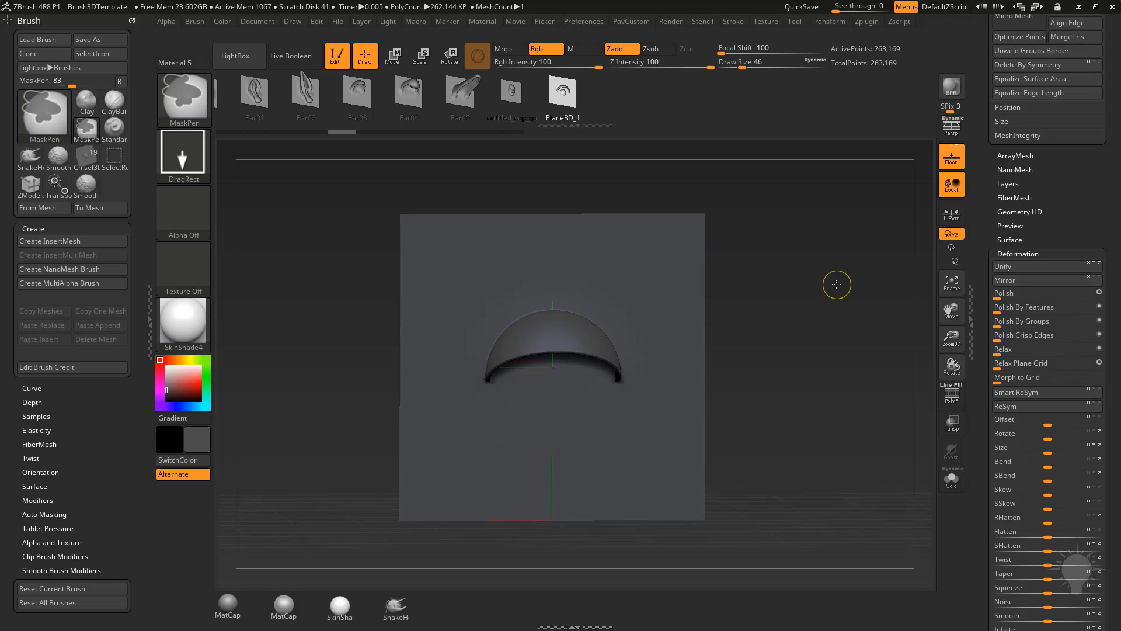
# Undo and redo to restore both the dome and sphere stamps on the plane
pyautogui.hotkey('ctrl', 'z')
pyautogui.hotkey('ctrl', 'shift', 'z')
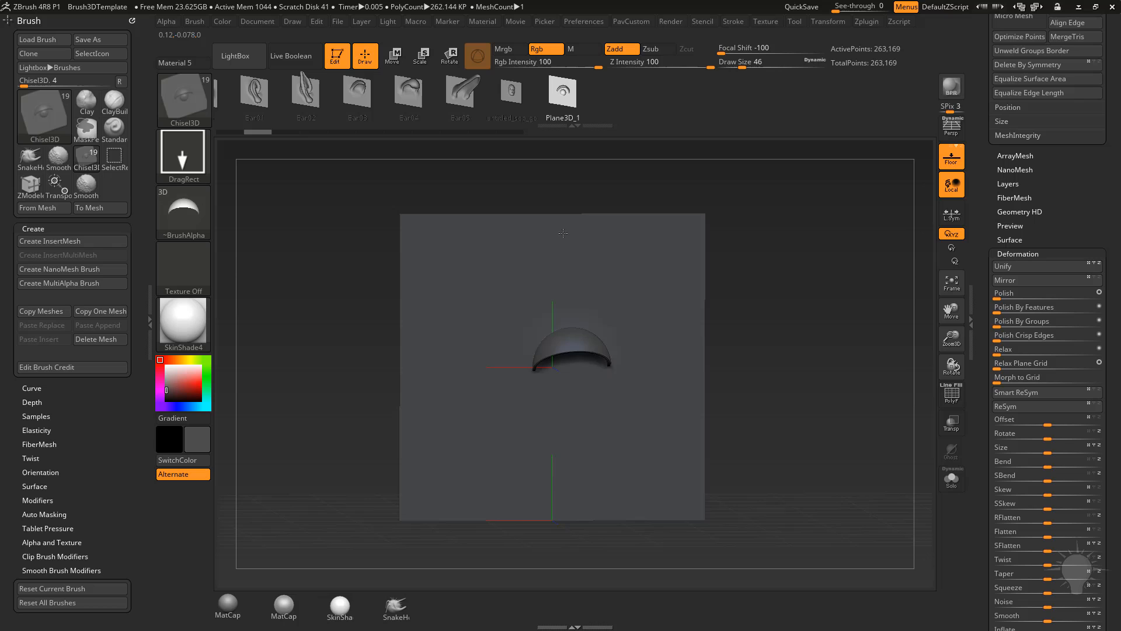
pyautogui.hotkey('ctrl', 'shift', 'z')
pyautogui.moveTo(720, 317); pyautogui.dragTo(692, 324, button='right')
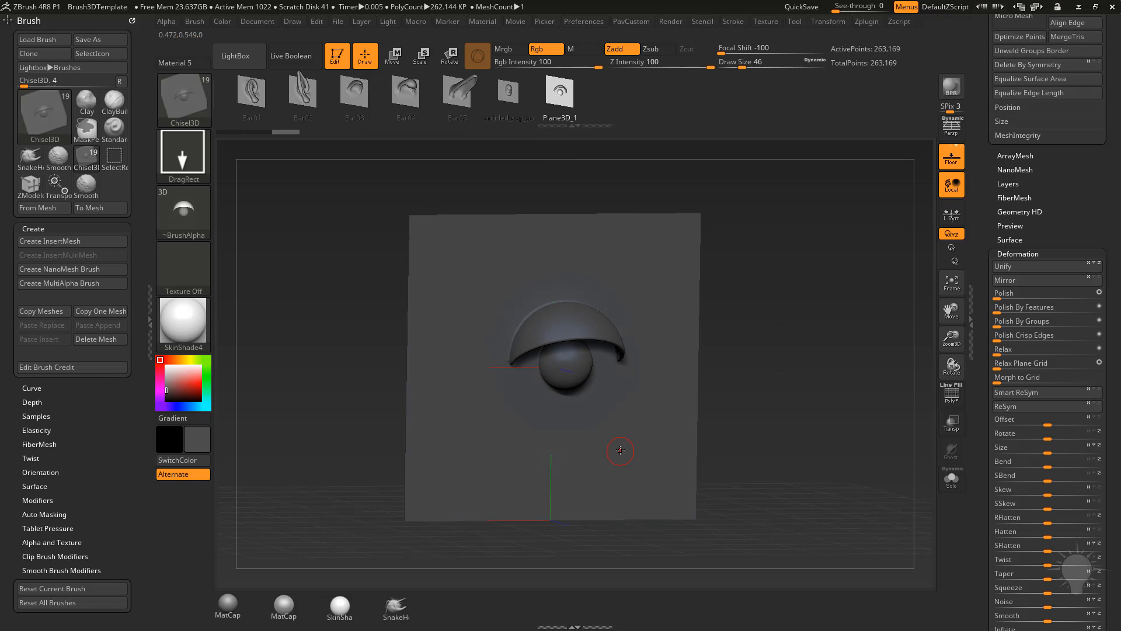
# Stamp small dome-and-sphere copies at the lower left and lower right, undoing one misplaced attempt
pyautogui.moveTo(614, 438); pyautogui.dragTo(640, 465)
pyautogui.hotkey('ctrl', 'z')
pyautogui.moveTo(473, 438); pyautogui.dragTo(490, 456)
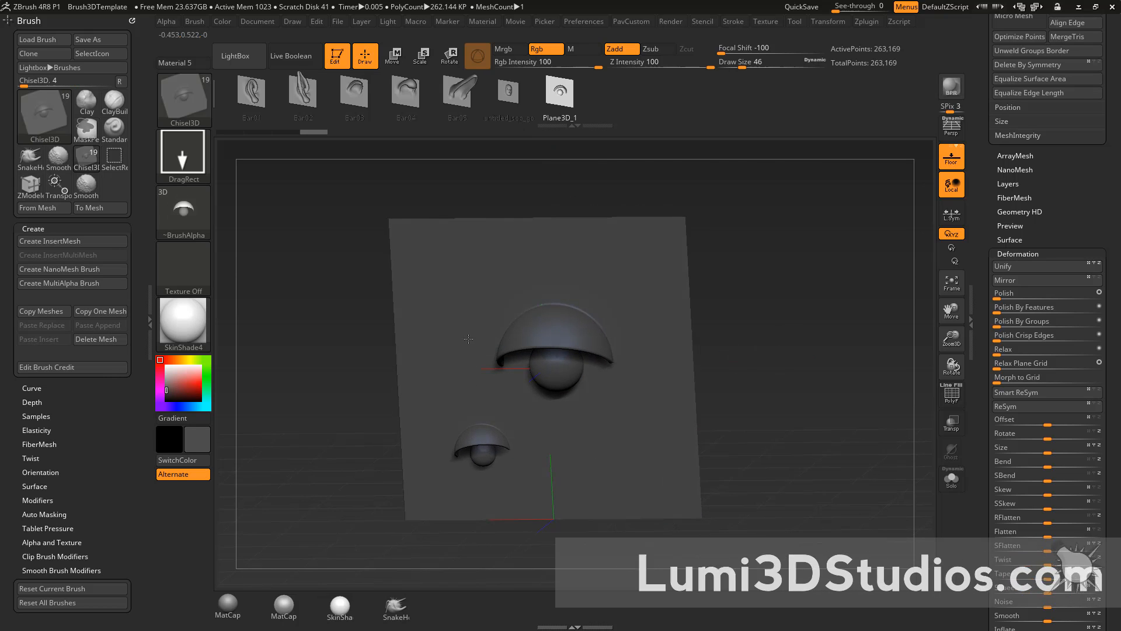
pyautogui.moveTo(622, 433); pyautogui.dragTo(644, 456)
pyautogui.moveTo(740, 377); pyautogui.dragTo(790, 403, button='right')
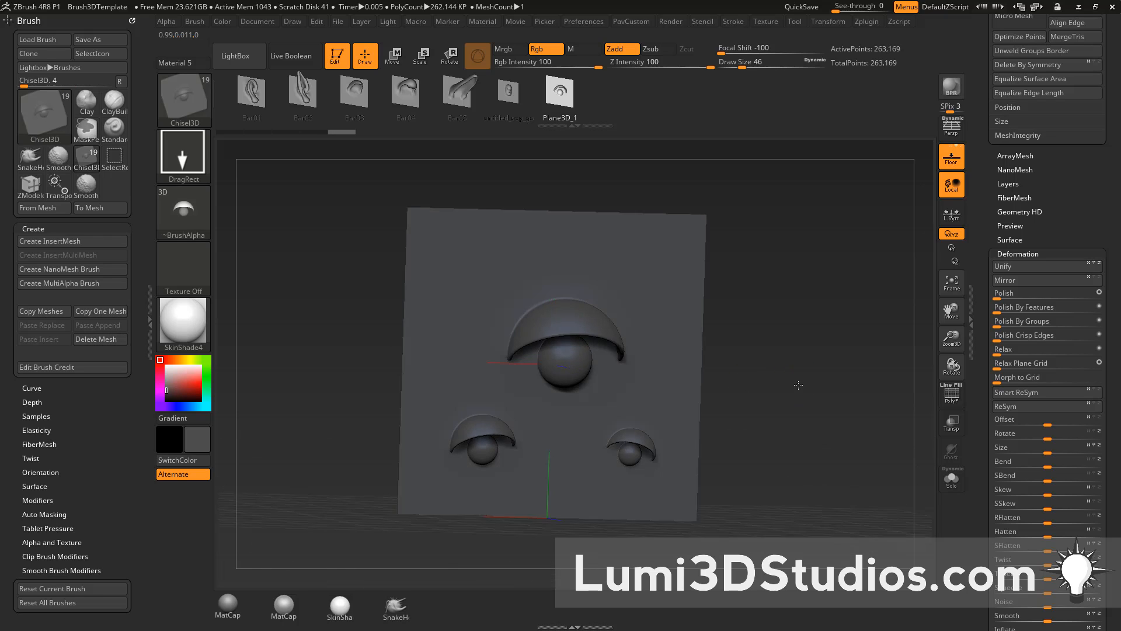